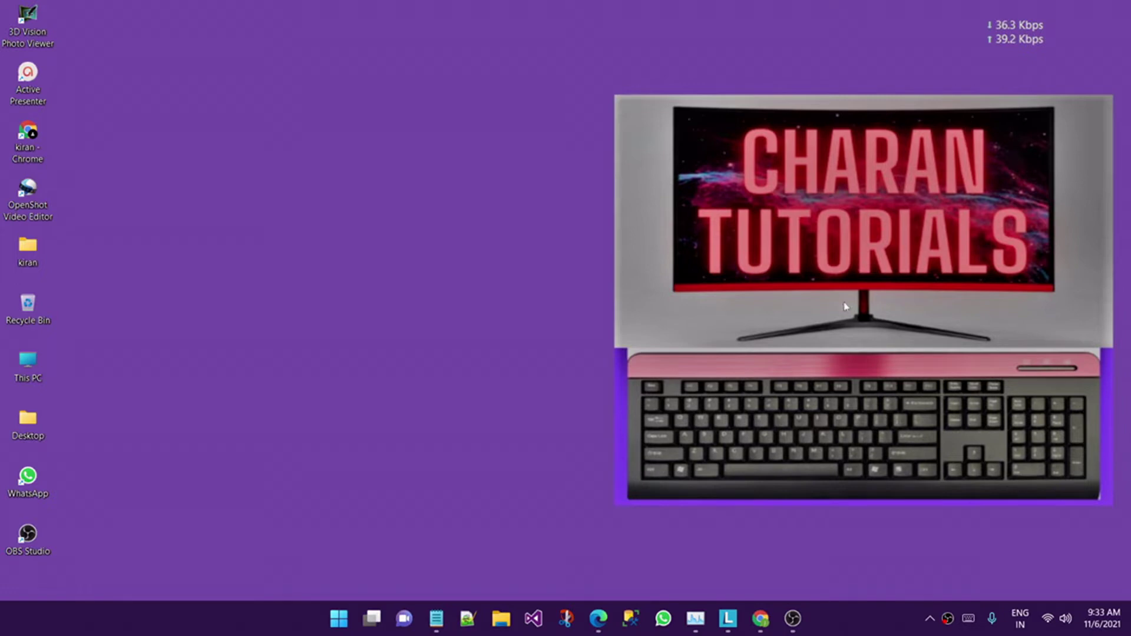
# - Open the Windows Insider Program page under Windows Update in a maximized Settings window and check the chosen Insider channel
pyautogui.press('super')
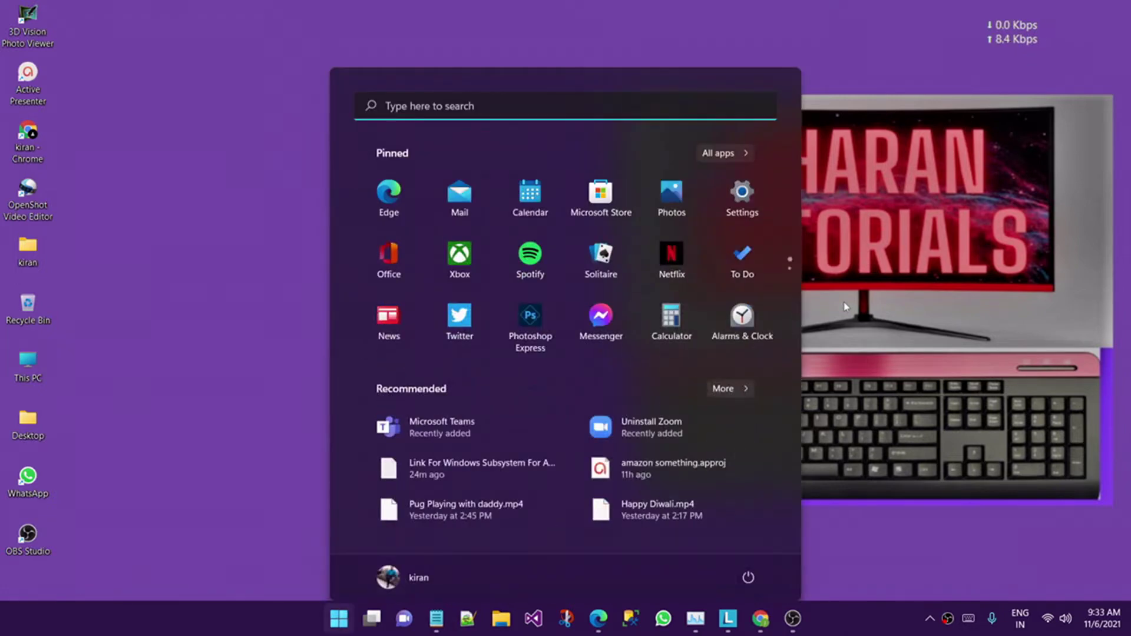
pyautogui.write('settings')
pyautogui.press('Return')
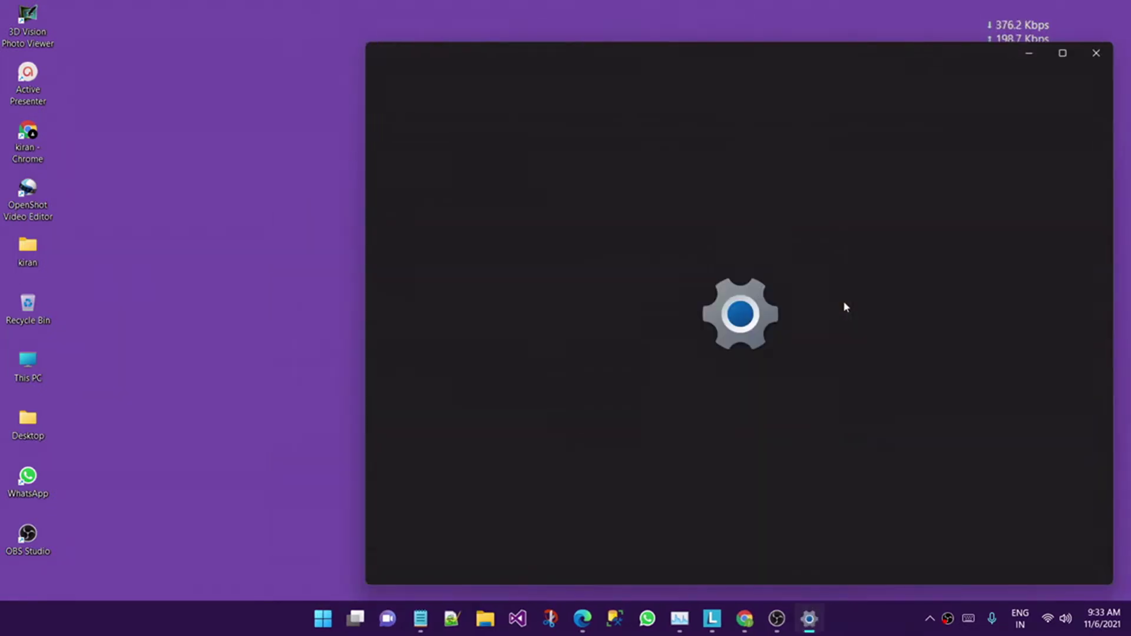
pyautogui.click(1069, 57)
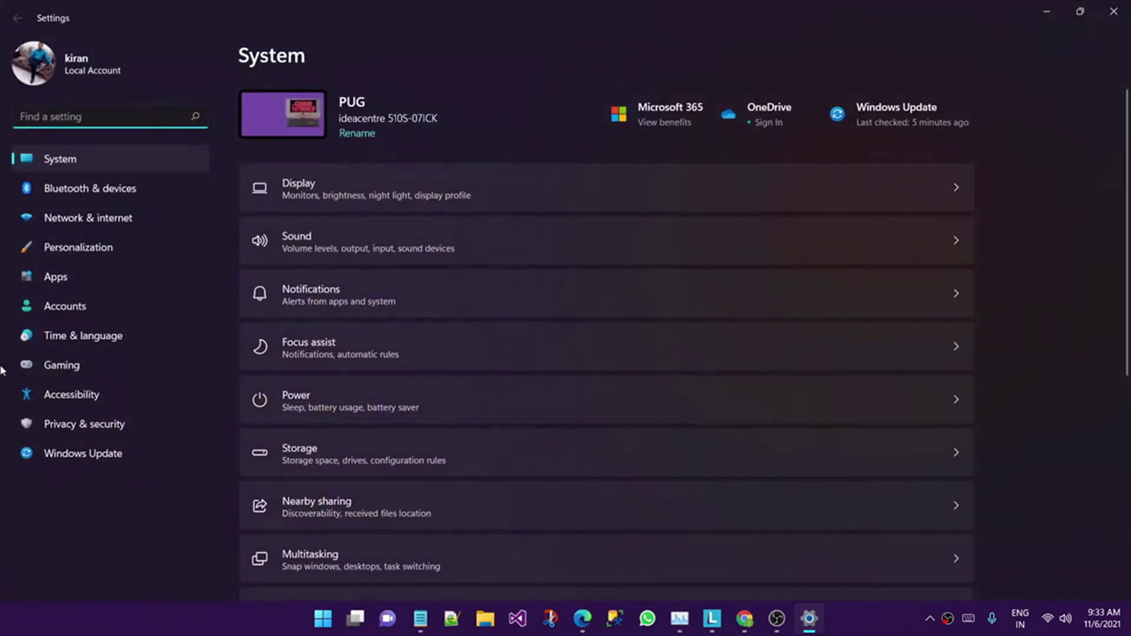
pyautogui.click(88, 457)
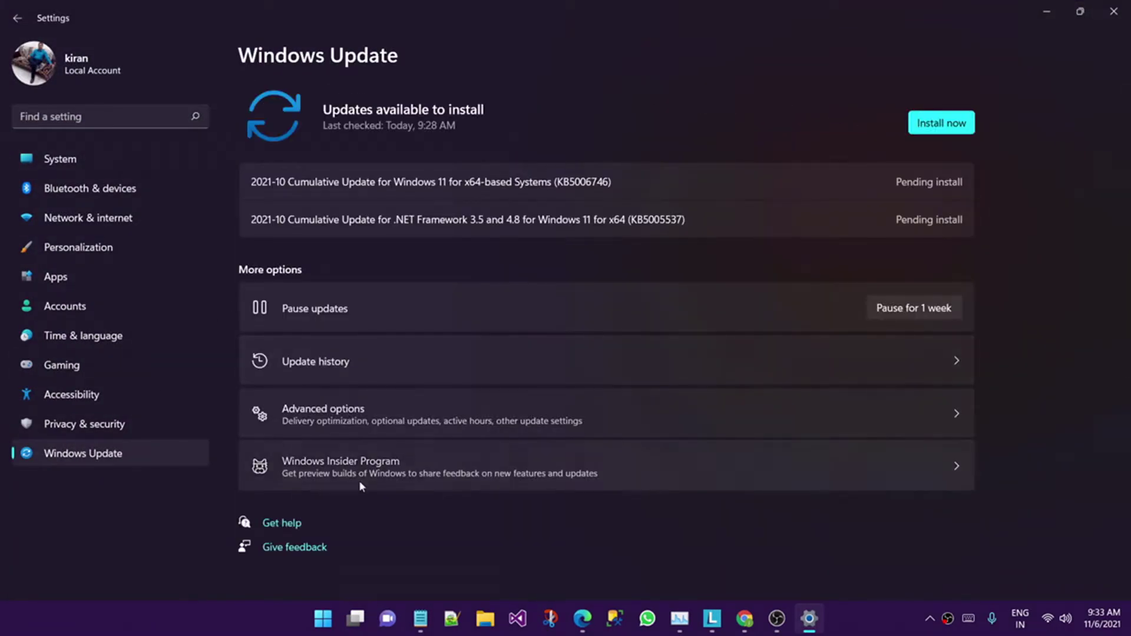
pyautogui.click(359, 483)
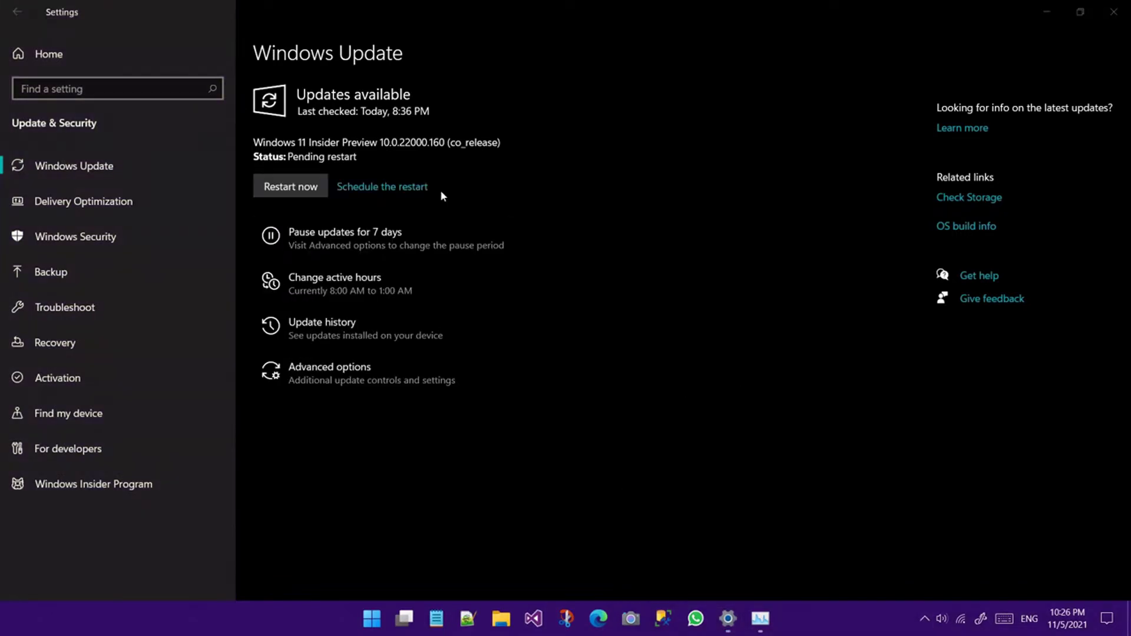
pyautogui.click(499, 181)
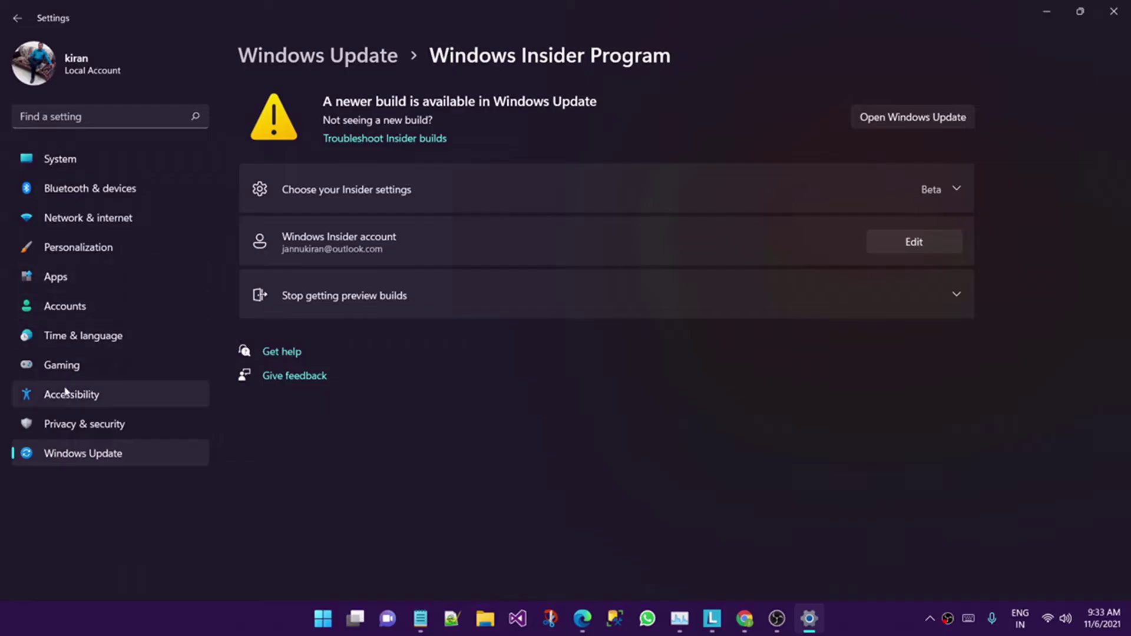
# - Review the region options in the Language & region settings, then check Windows Update and close Settings
pyautogui.click(64, 394)
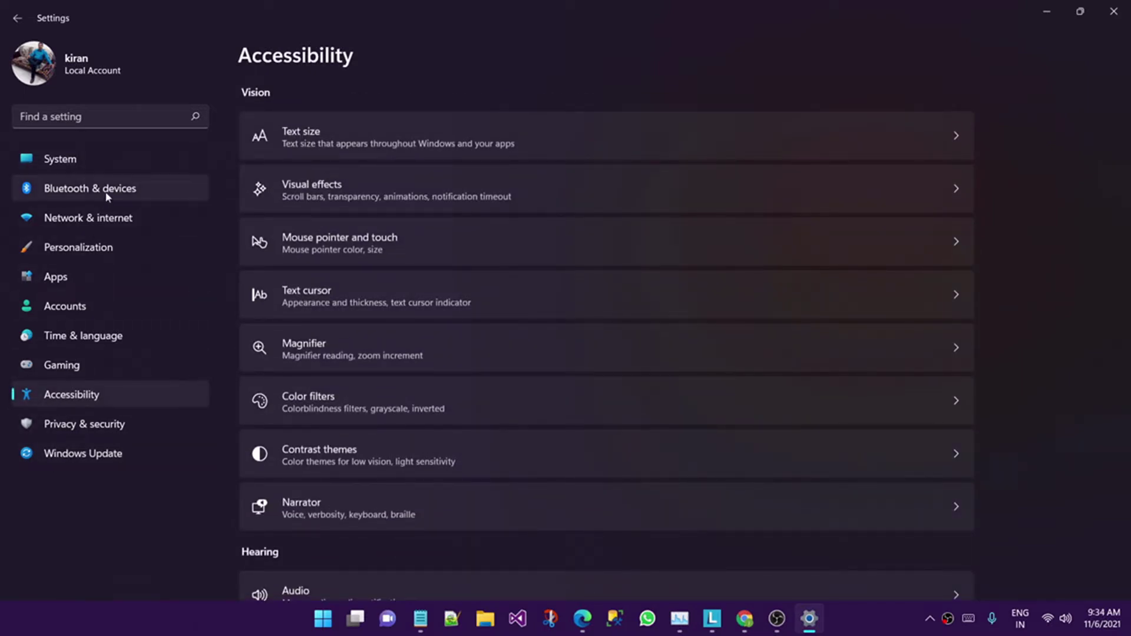
pyautogui.click(112, 336)
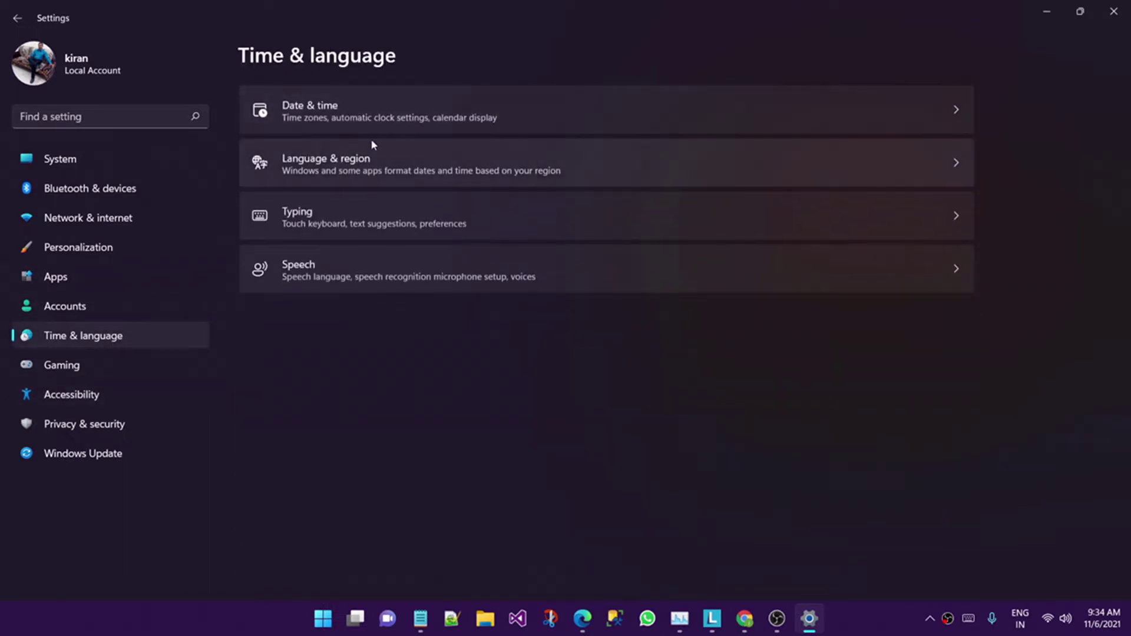
pyautogui.click(393, 163)
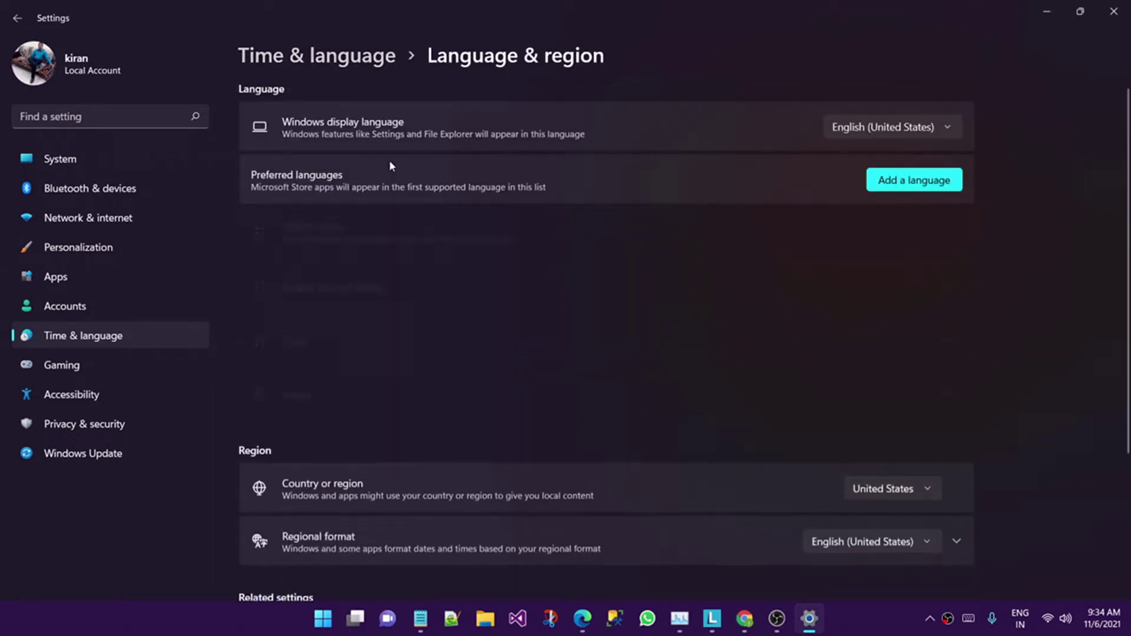
pyautogui.scroll(-4, 651, 389)
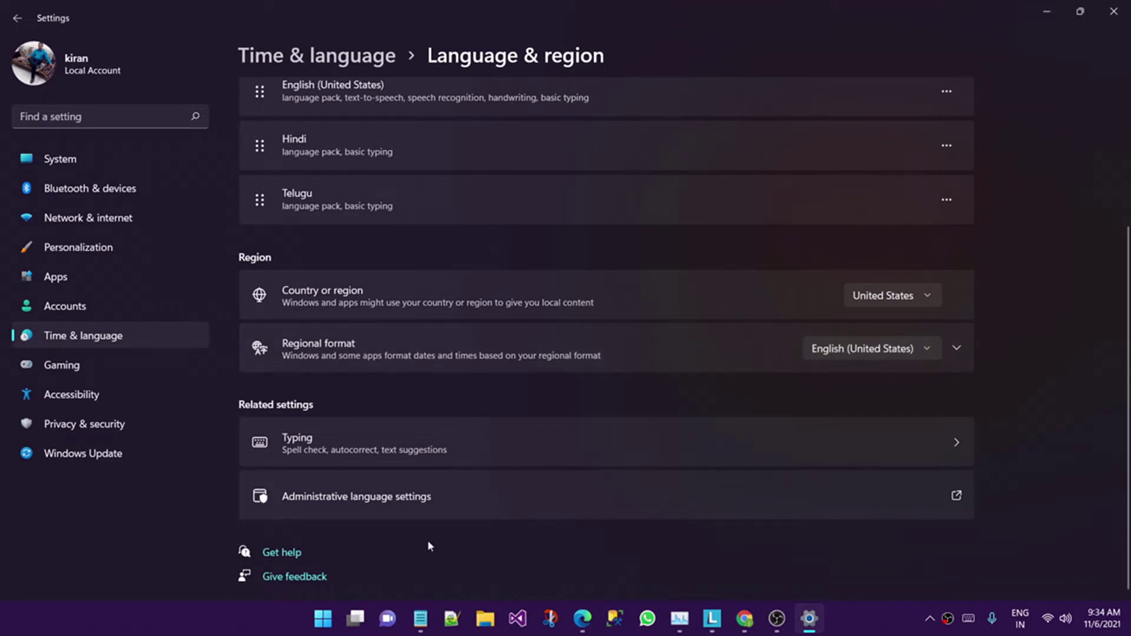
pyautogui.click(81, 454)
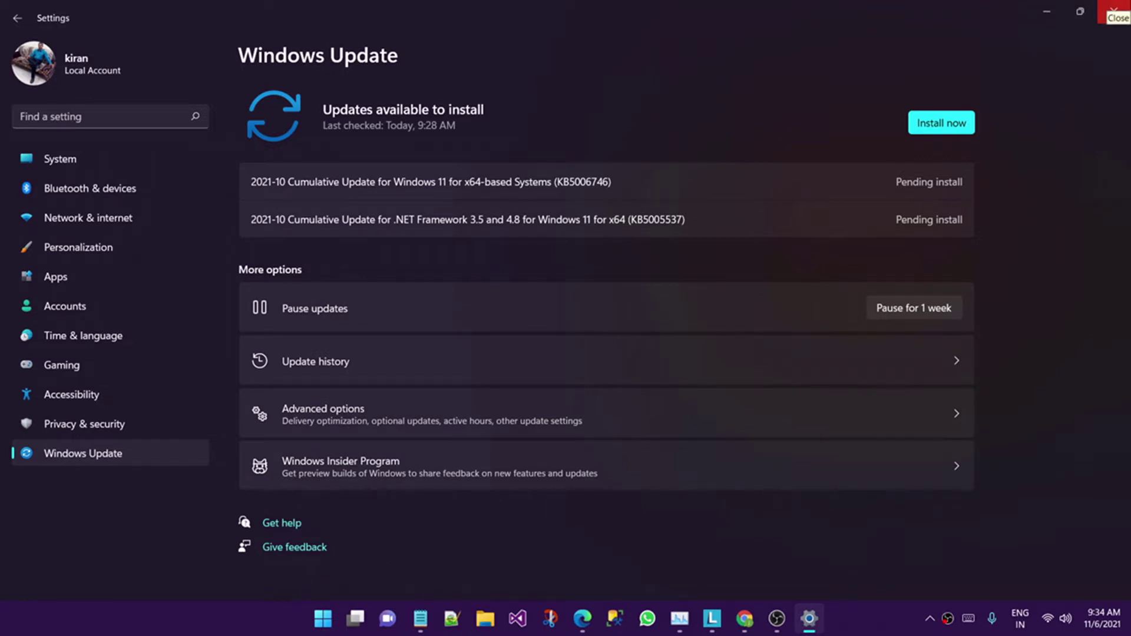
pyautogui.click(1114, 9)
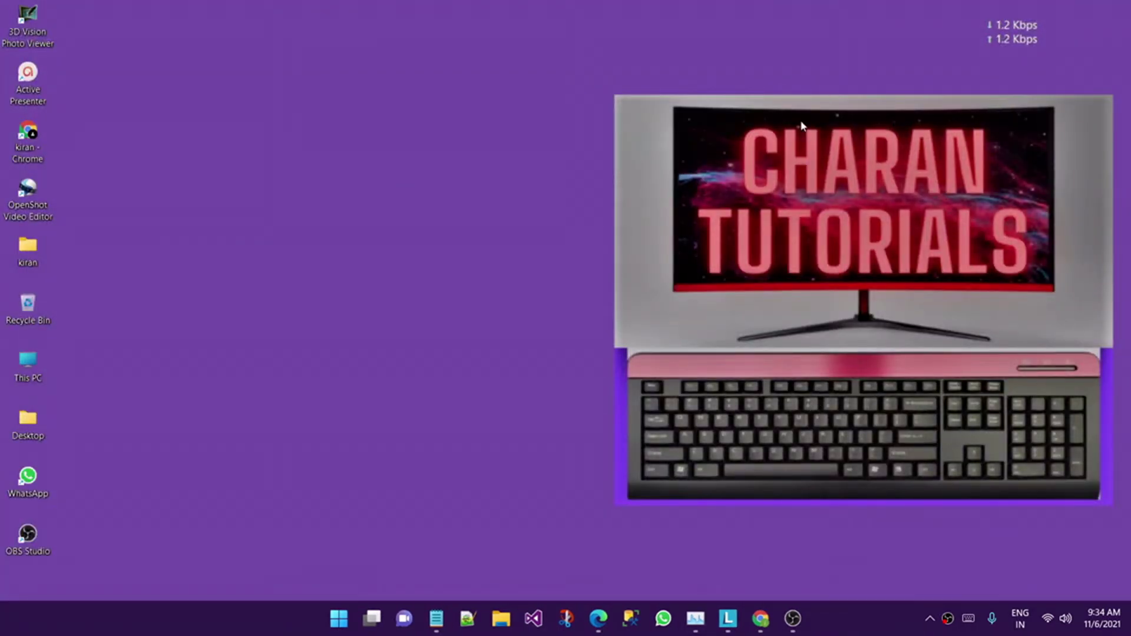
pyautogui.click(598, 618)
pyautogui.click(198, 18)
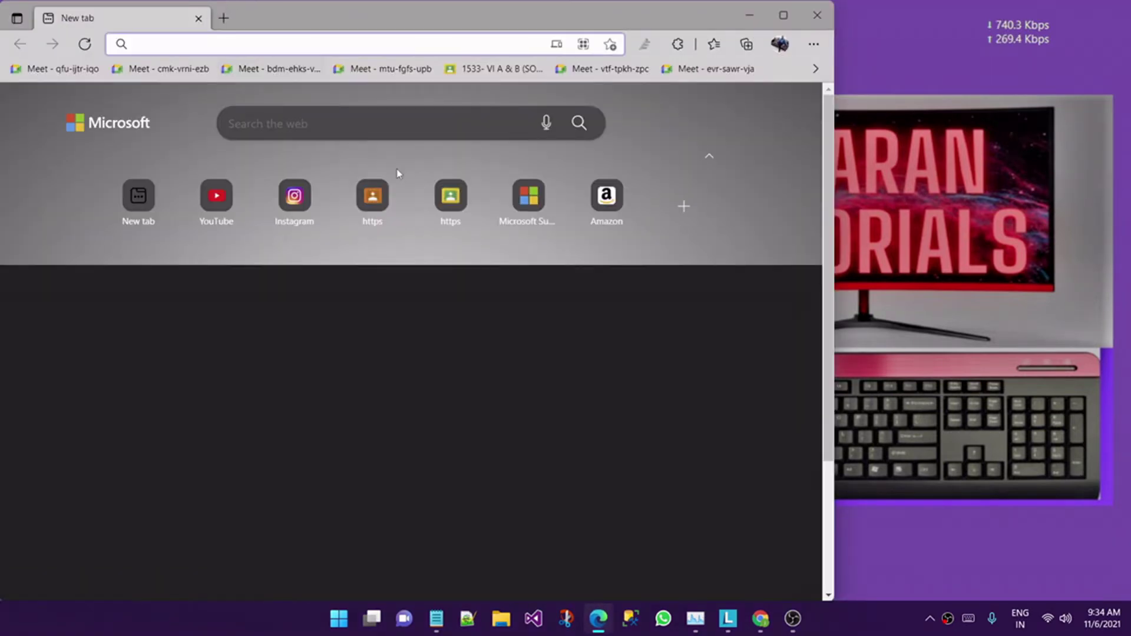
pyautogui.click(380, 126)
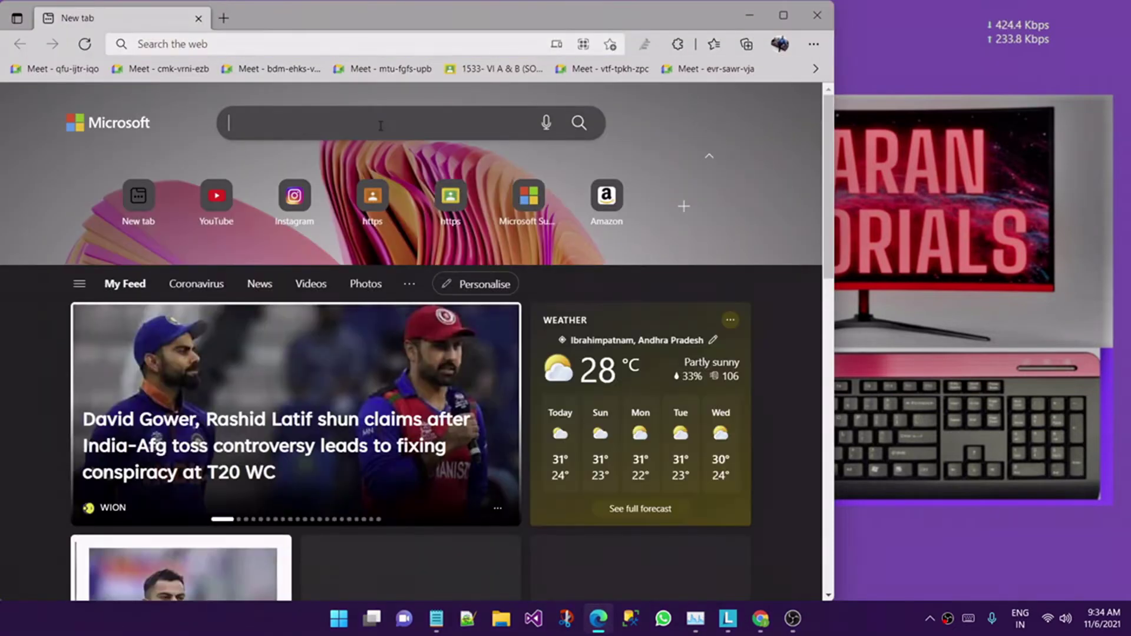
pyautogui.write('micro')
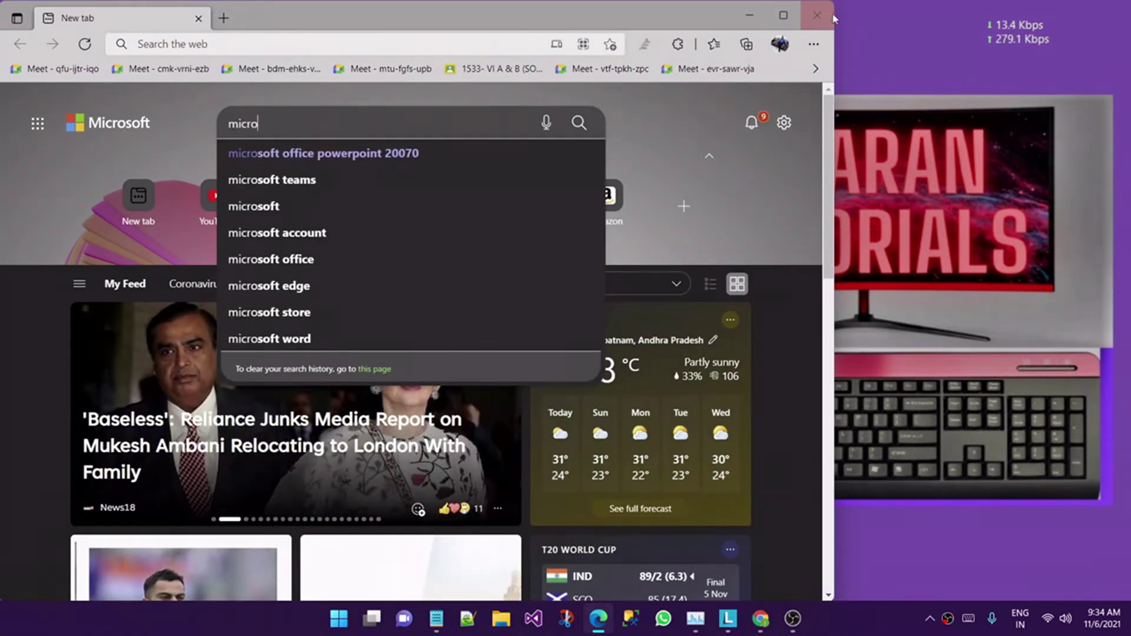
pyautogui.click(817, 15)
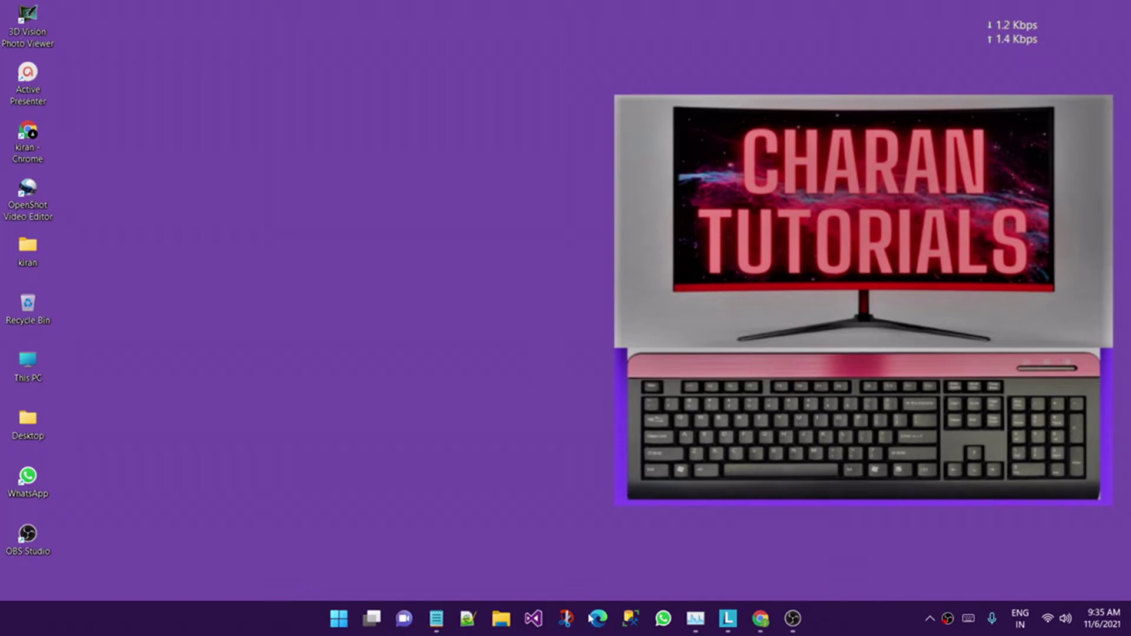
# - Open Microsoft Store maximized, look over its home page down to the top free apps, and close it
pyautogui.click(339, 619)
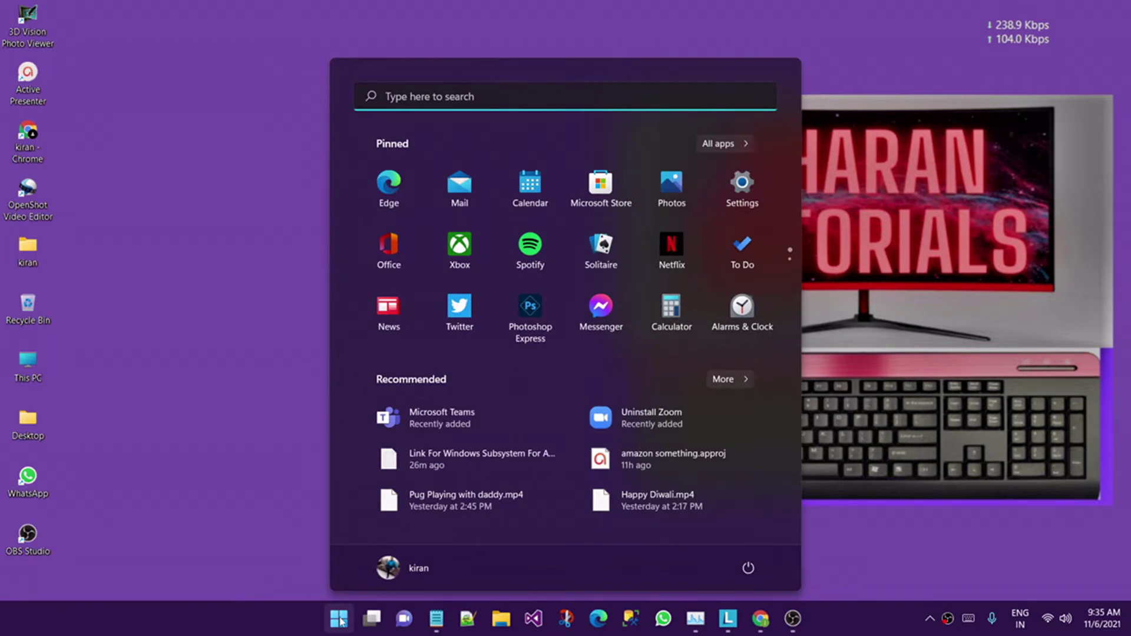
pyautogui.write('microsoft')
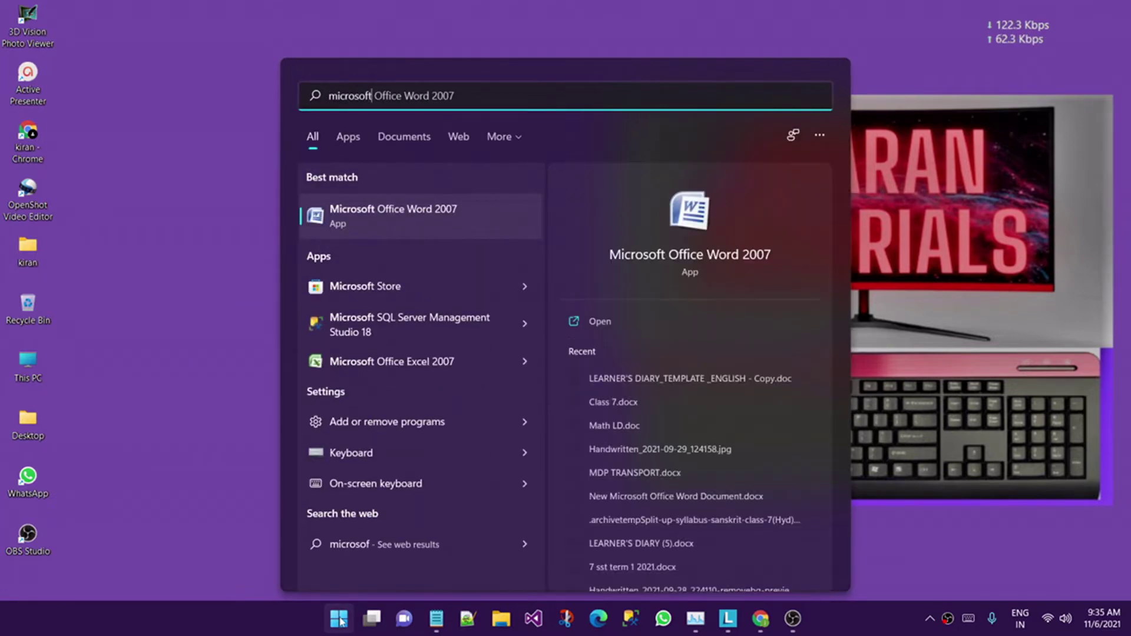
pyautogui.press('Down')
pyautogui.press('Return')
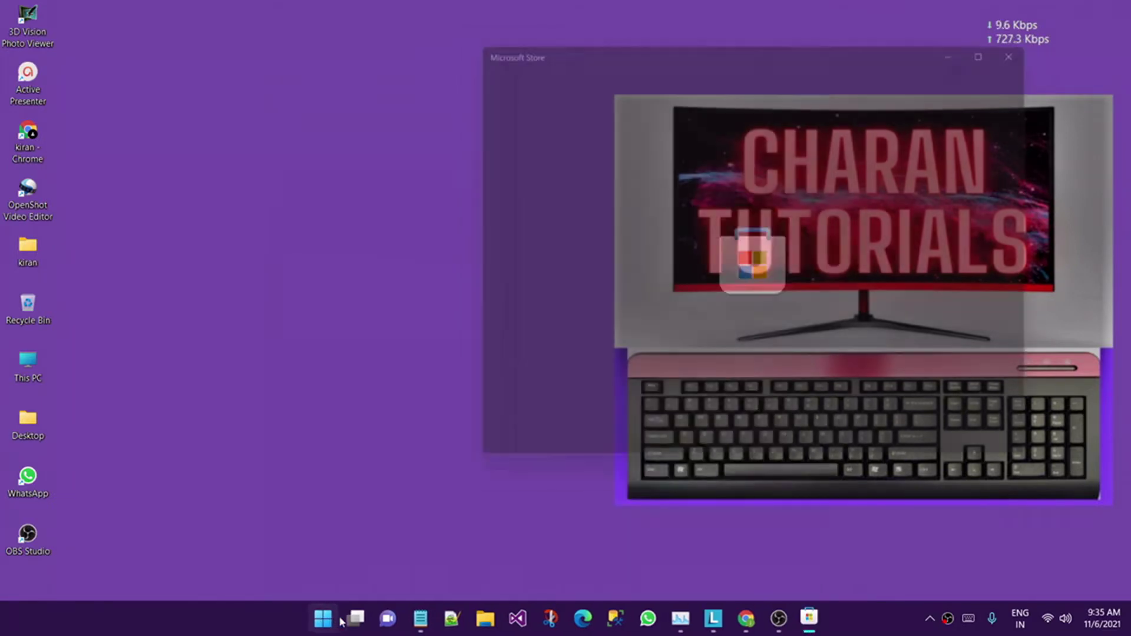
pyautogui.click(1005, 38)
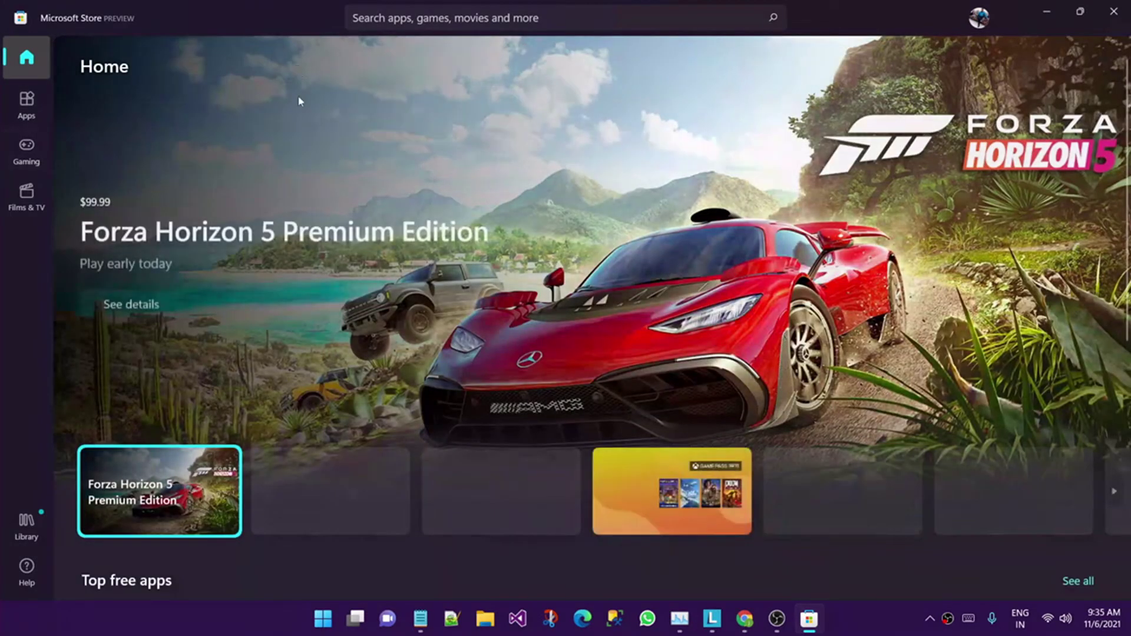
pyautogui.scroll(-3, 240, 508)
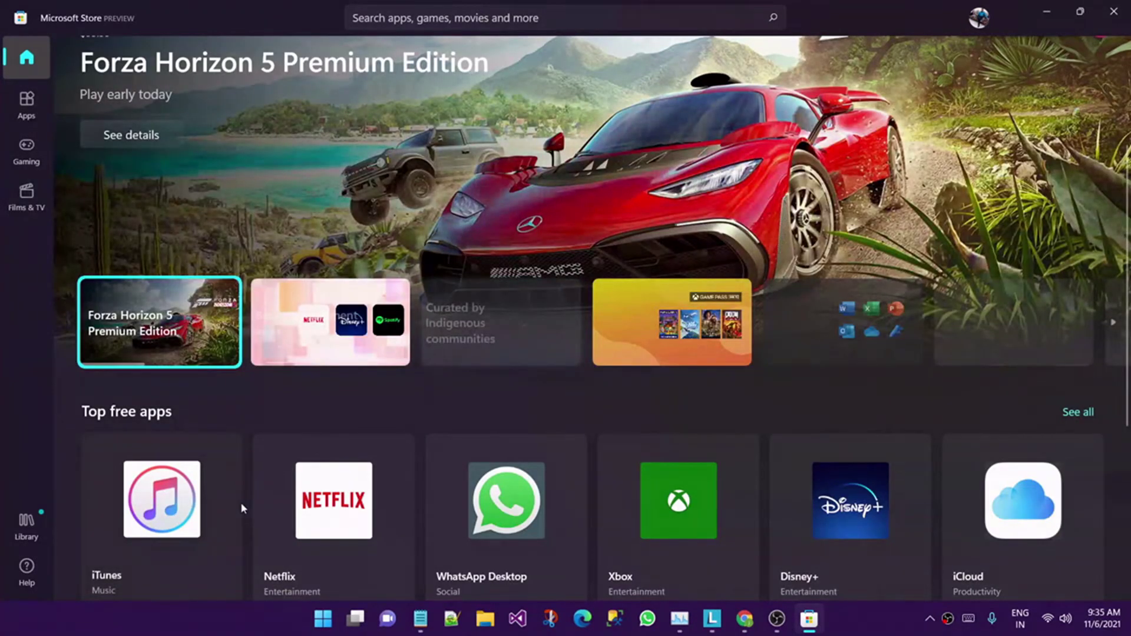
pyautogui.scroll(-2, 240, 502)
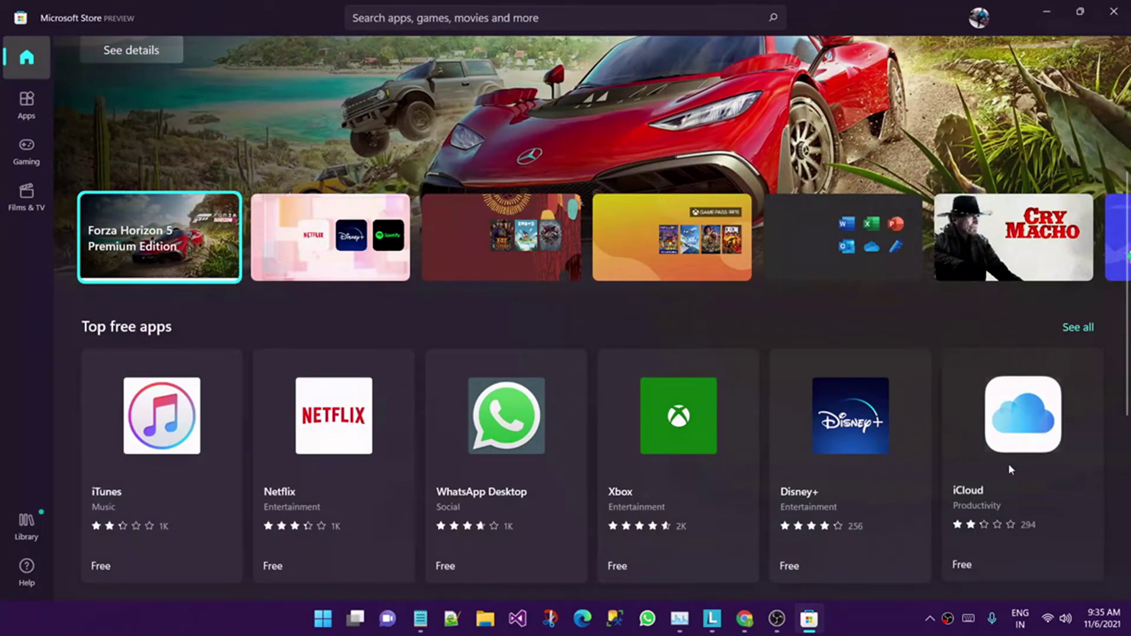
pyautogui.click(1113, 11)
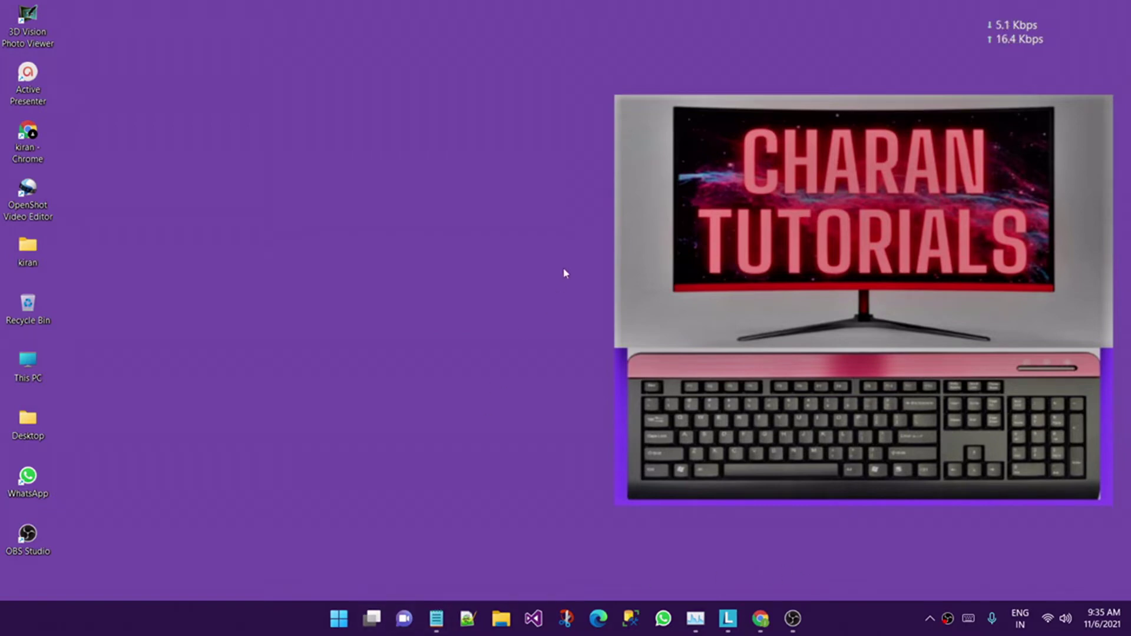
pyautogui.click(435, 619)
pyautogui.scroll(12, 657, 261)
pyautogui.hotkey('ctrl', 'Home')
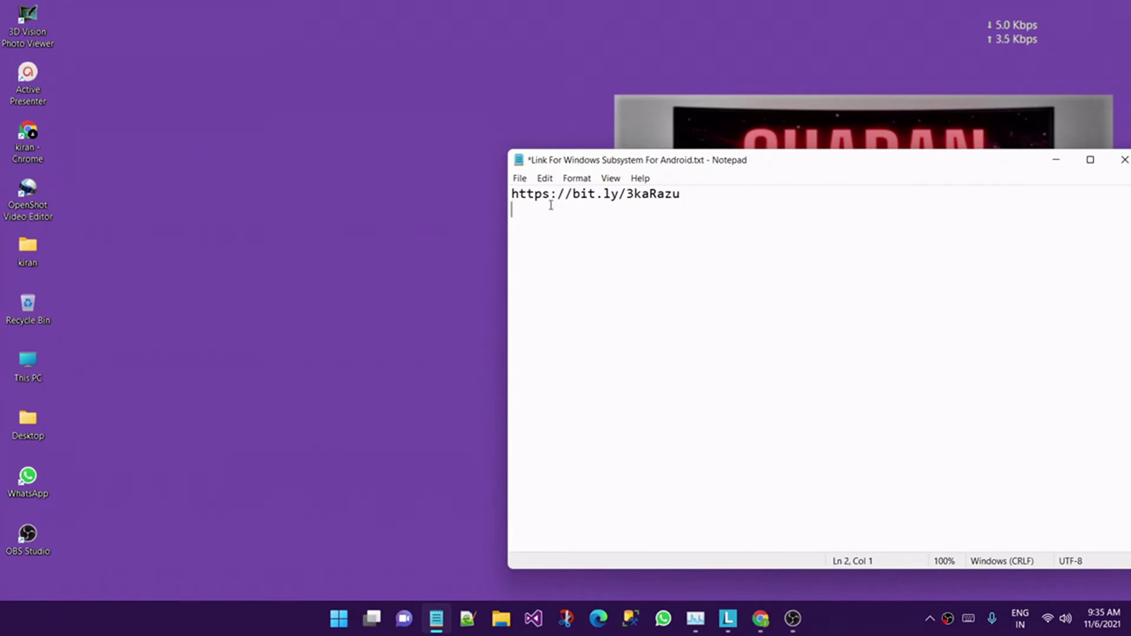
pyautogui.click(518, 199)
pyautogui.hotkey('shift', 'End')
pyautogui.press('Home')
pyautogui.click(1057, 164)
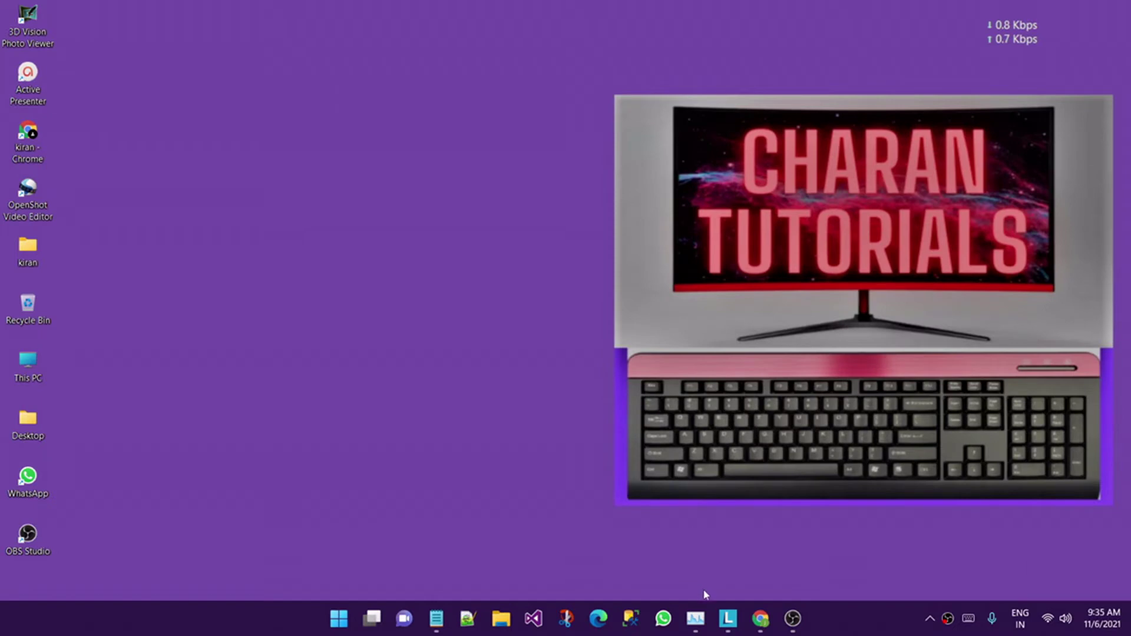
pyautogui.moveTo(436, 619)
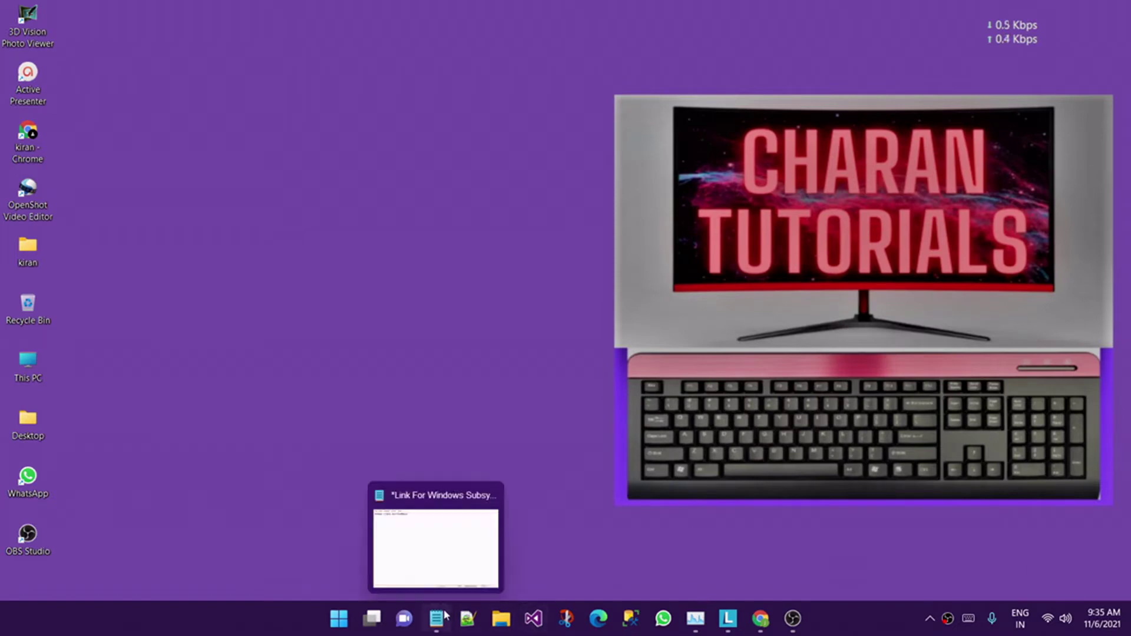
pyautogui.click(454, 586)
pyautogui.moveTo(696, 194); pyautogui.dragTo(444, 189)
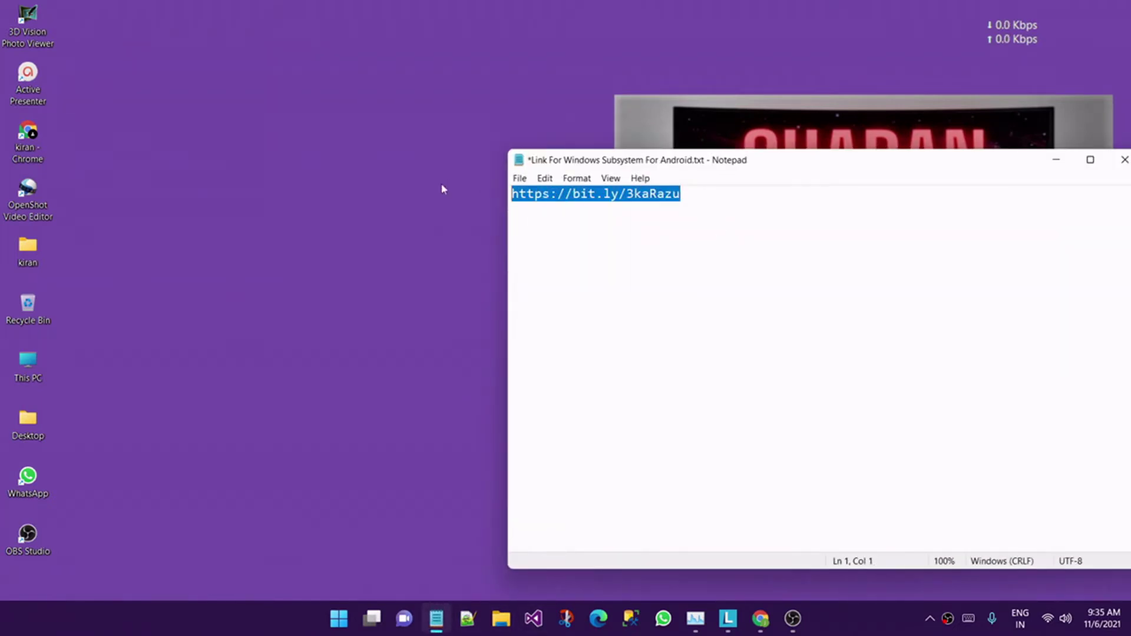
pyautogui.click(1057, 160)
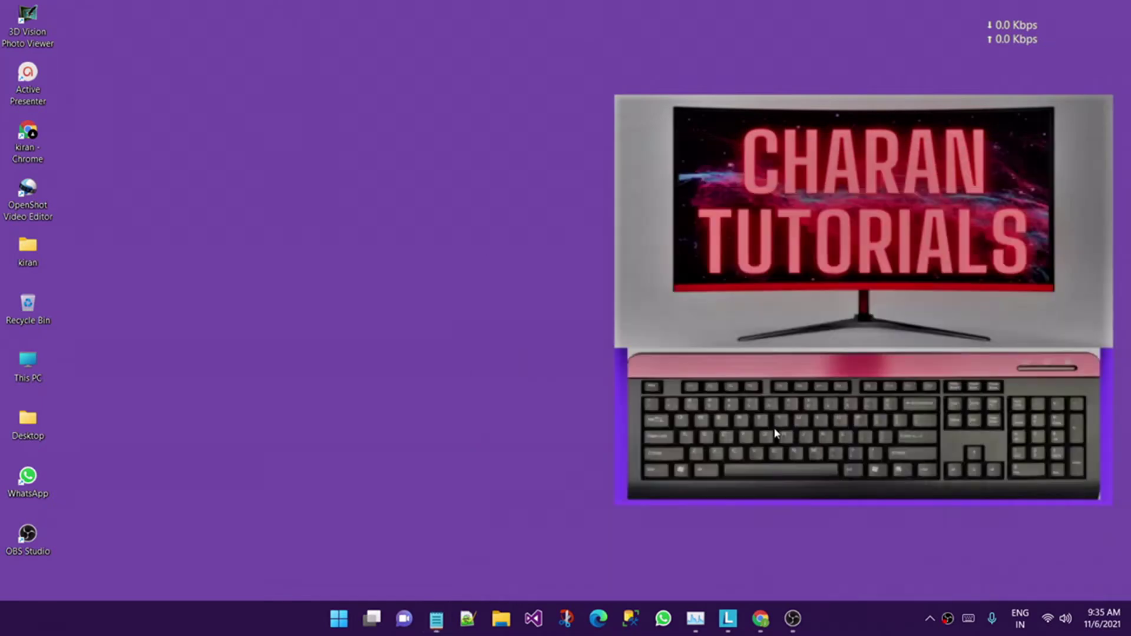
pyautogui.click(760, 618)
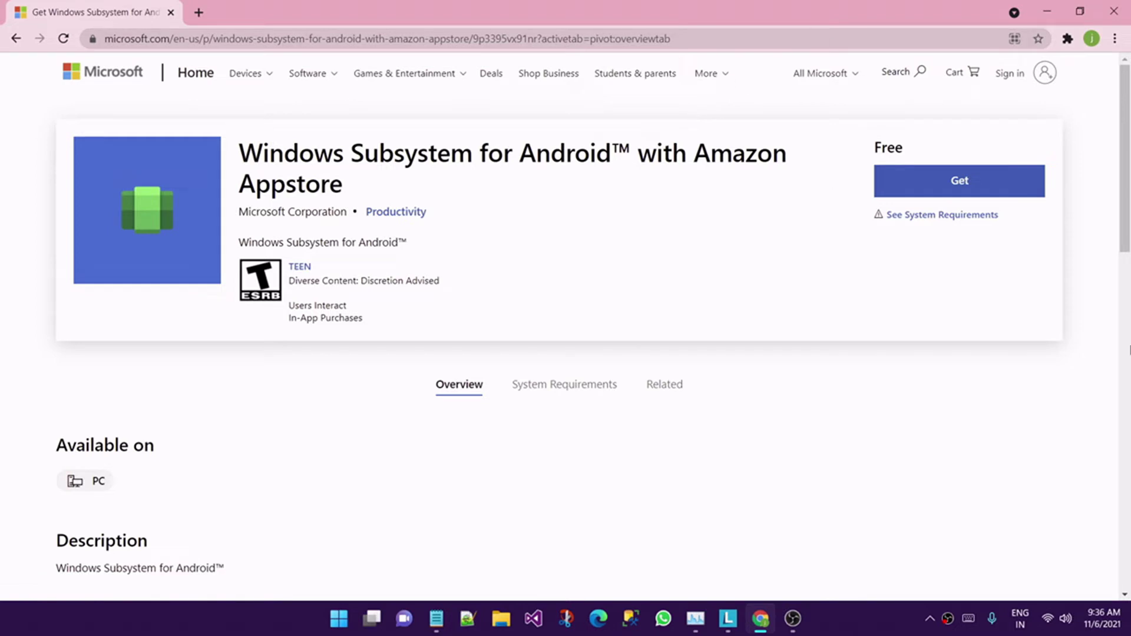
pyautogui.click(981, 184)
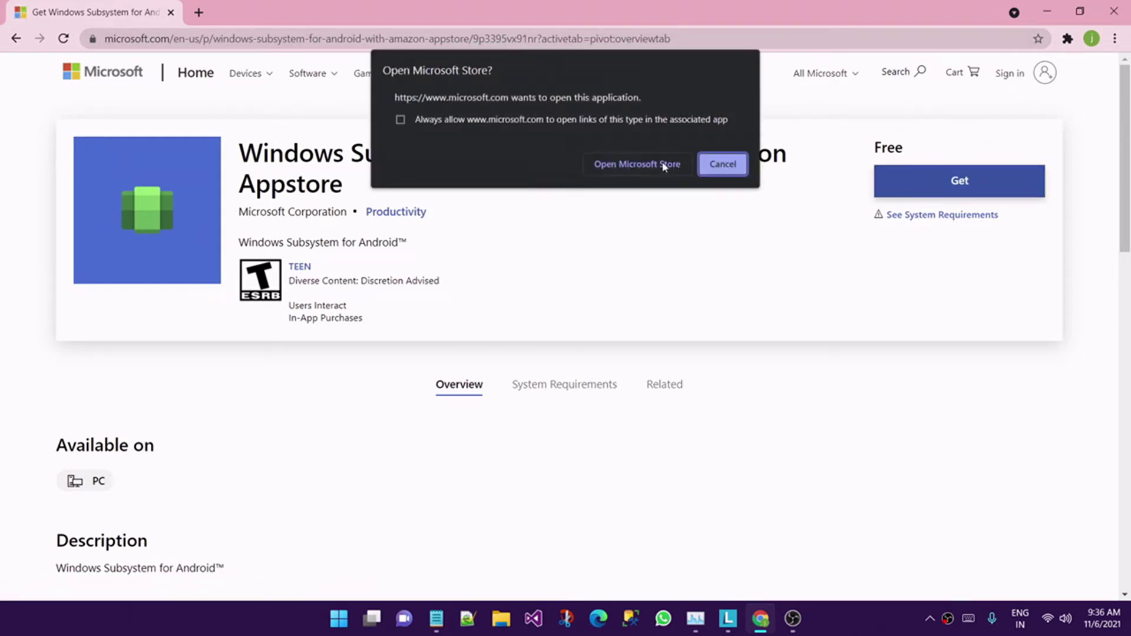
pyautogui.click(602, 120)
pyautogui.click(627, 159)
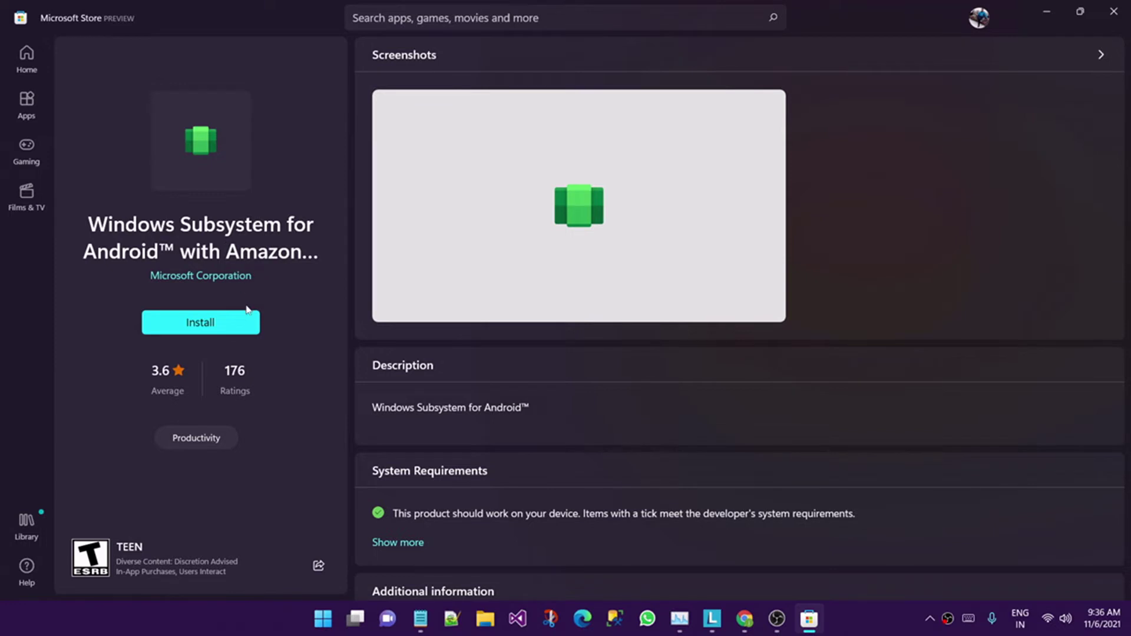
# - Start installing Windows Subsystem for Android with Amazon Appstore and grant permission to set up virtualisation
pyautogui.click(247, 332)
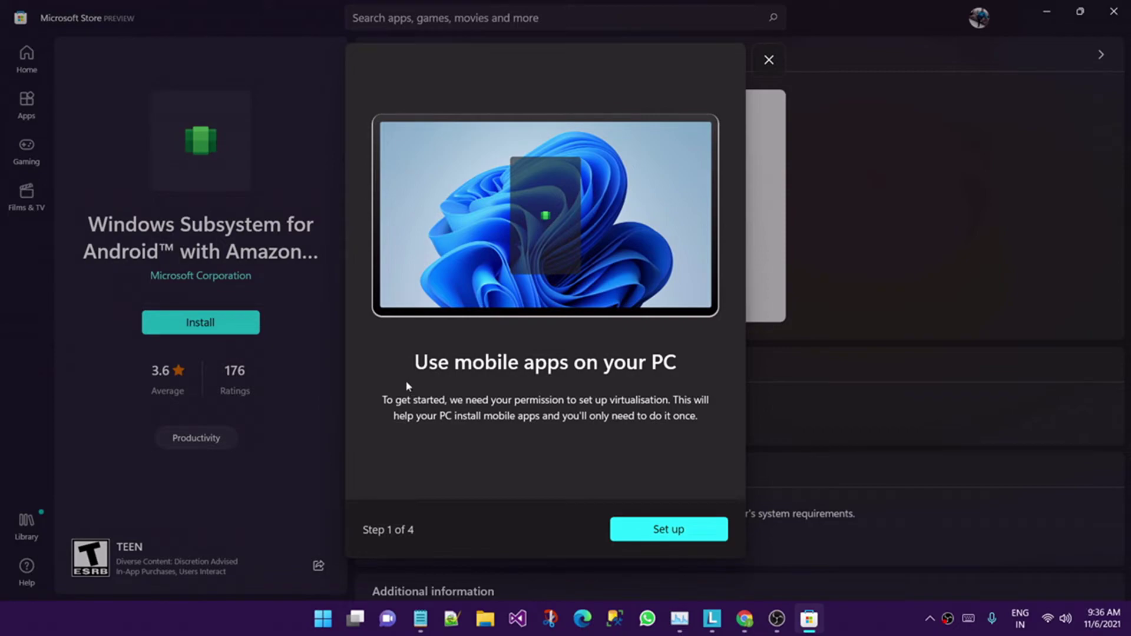
pyautogui.click(653, 529)
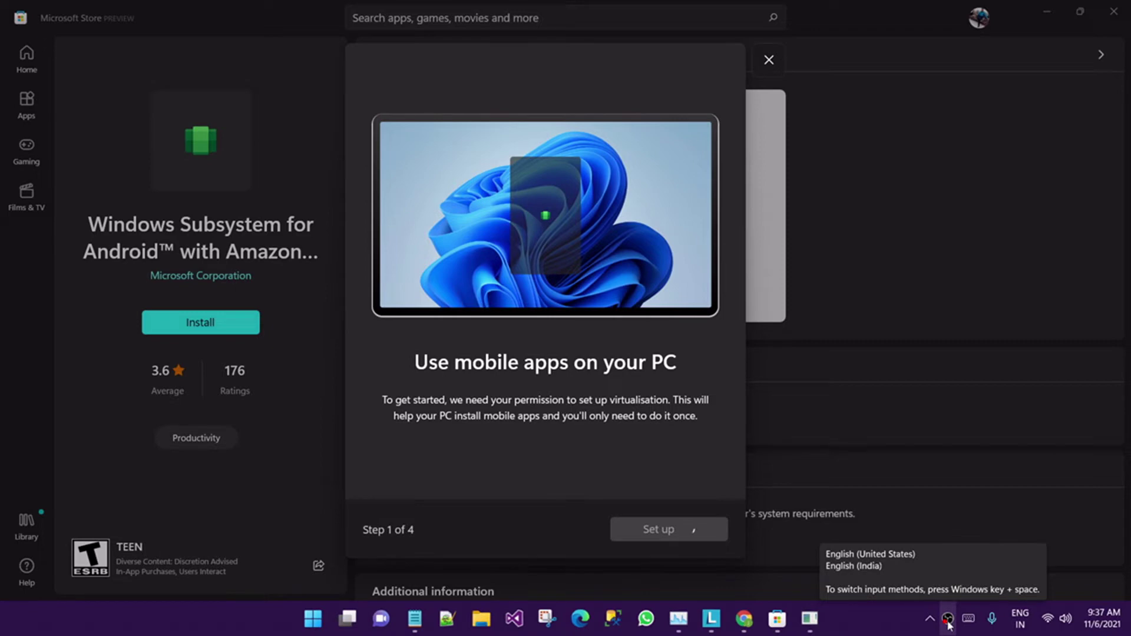
pyautogui.click(823, 620)
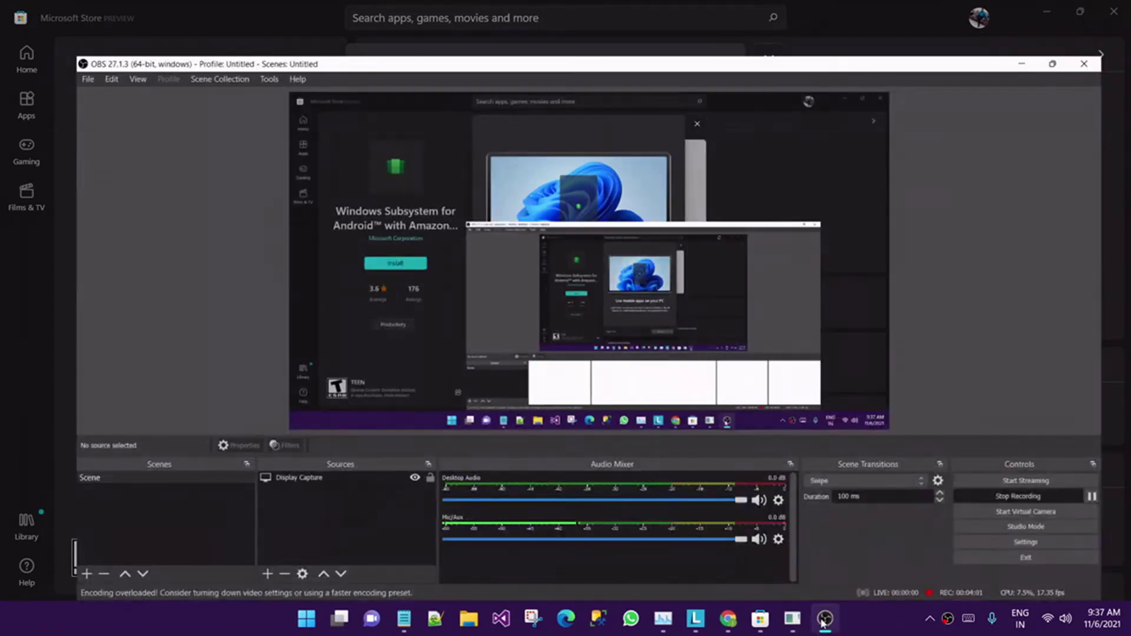
pyautogui.press('super+Up')
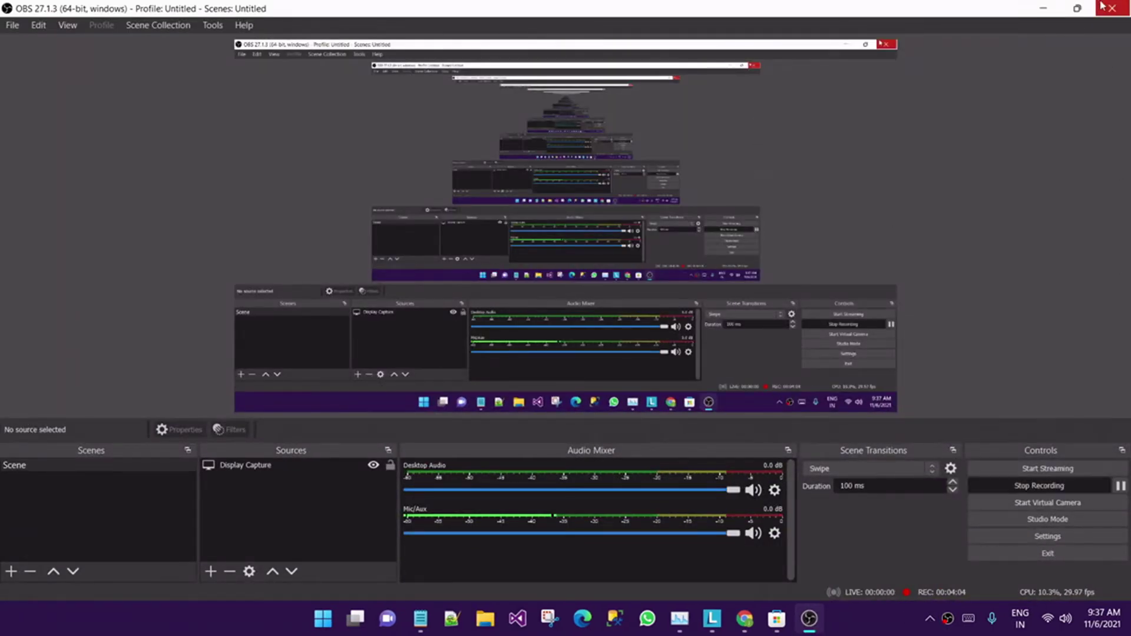
# - Download Windows Subsystem for Android for the Amazon Appstore with optional diagnostic data allowed, and restart the PC to finish setup
pyautogui.click(1043, 8)
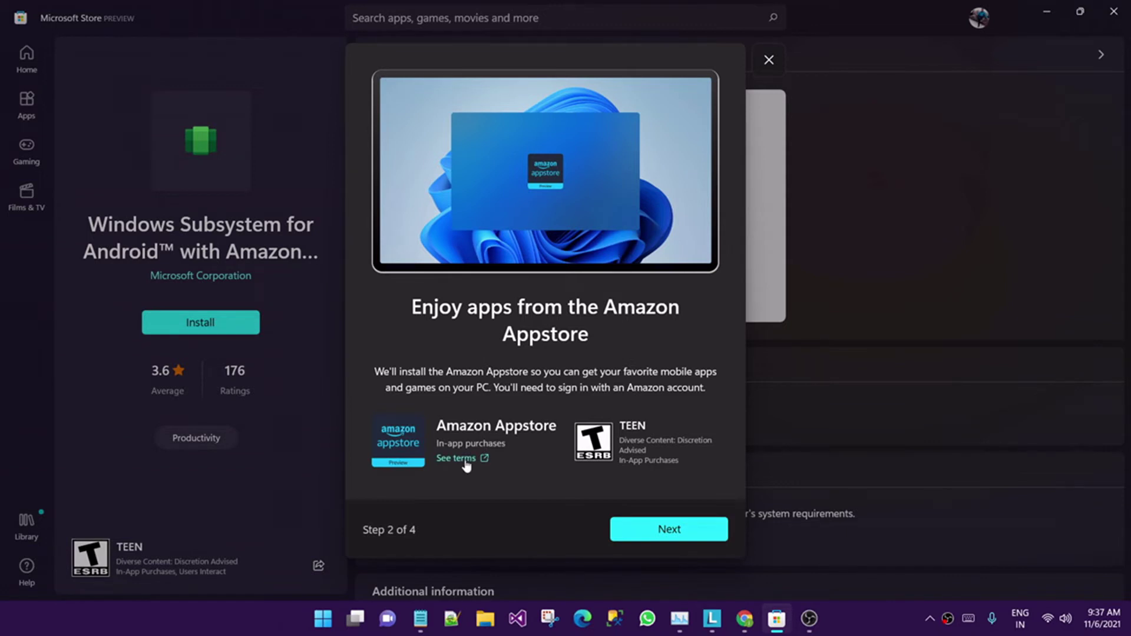
pyautogui.click(688, 533)
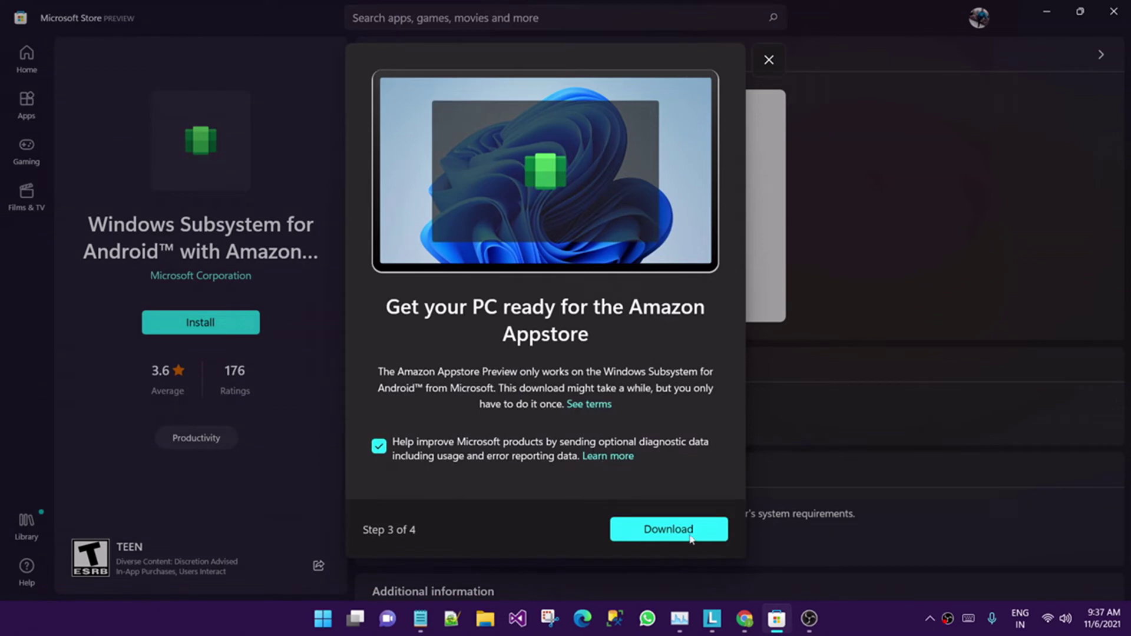
pyautogui.click(683, 530)
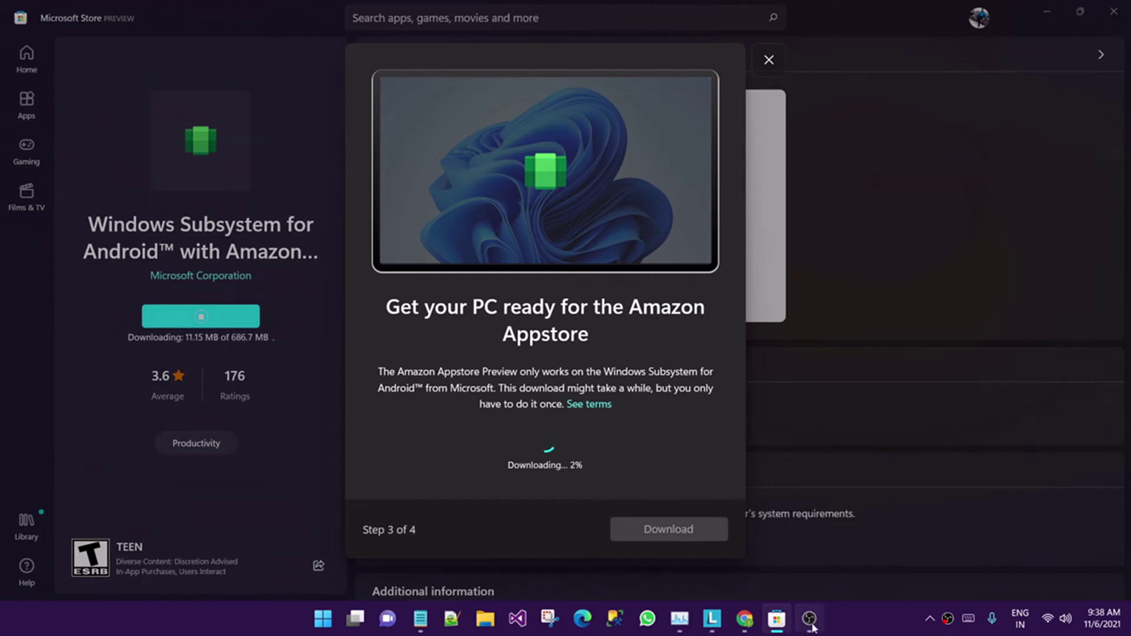
pyautogui.click(810, 618)
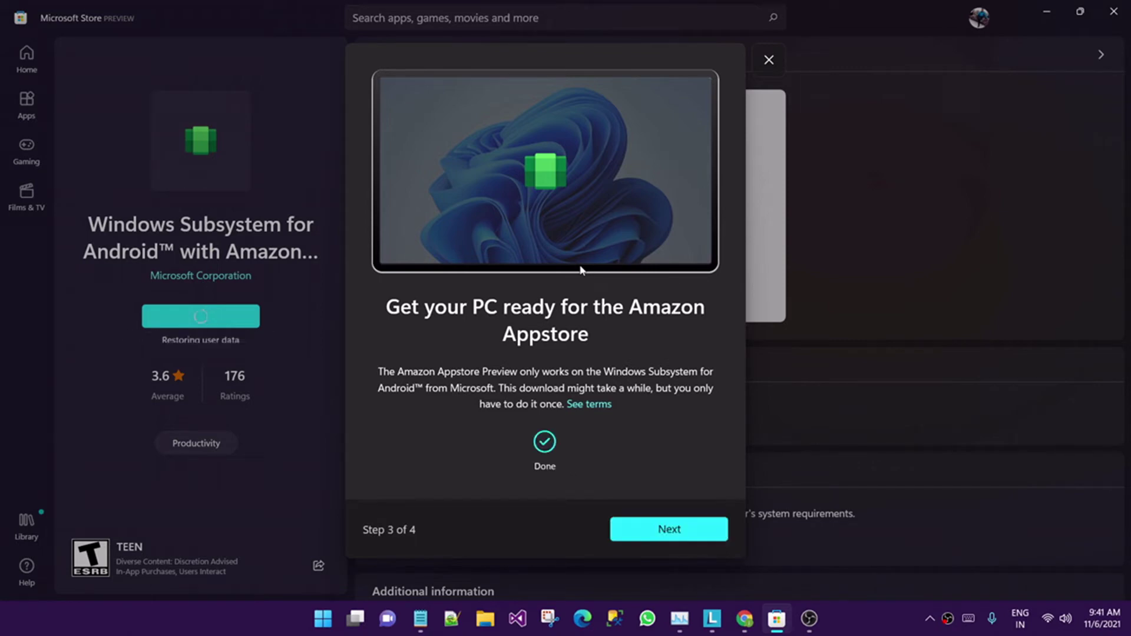
pyautogui.click(681, 524)
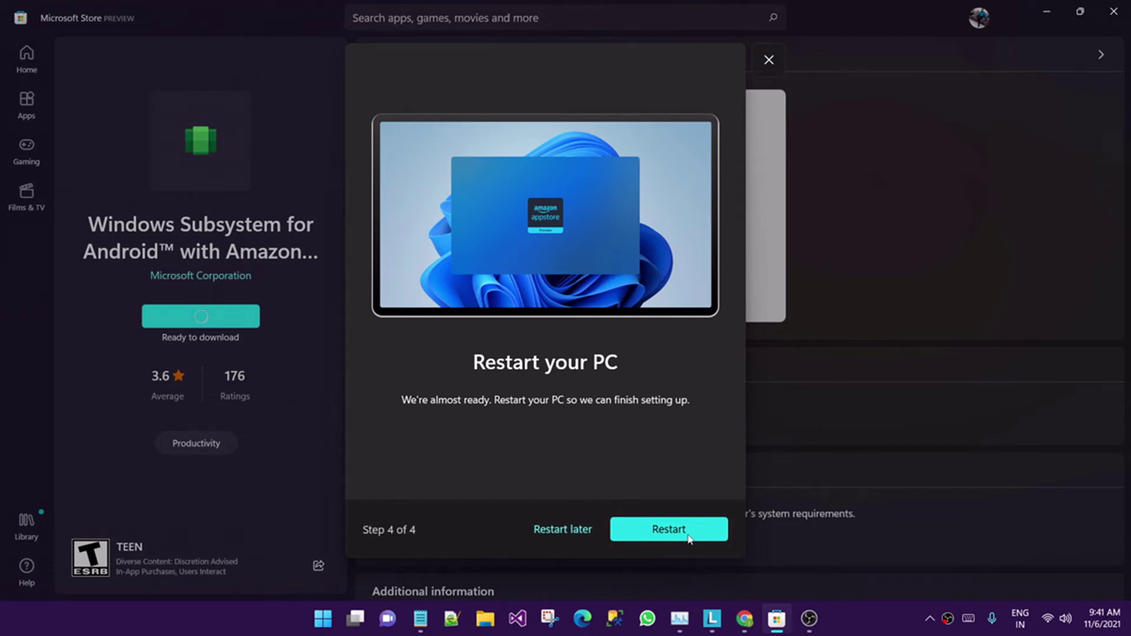
pyautogui.click(668, 529)
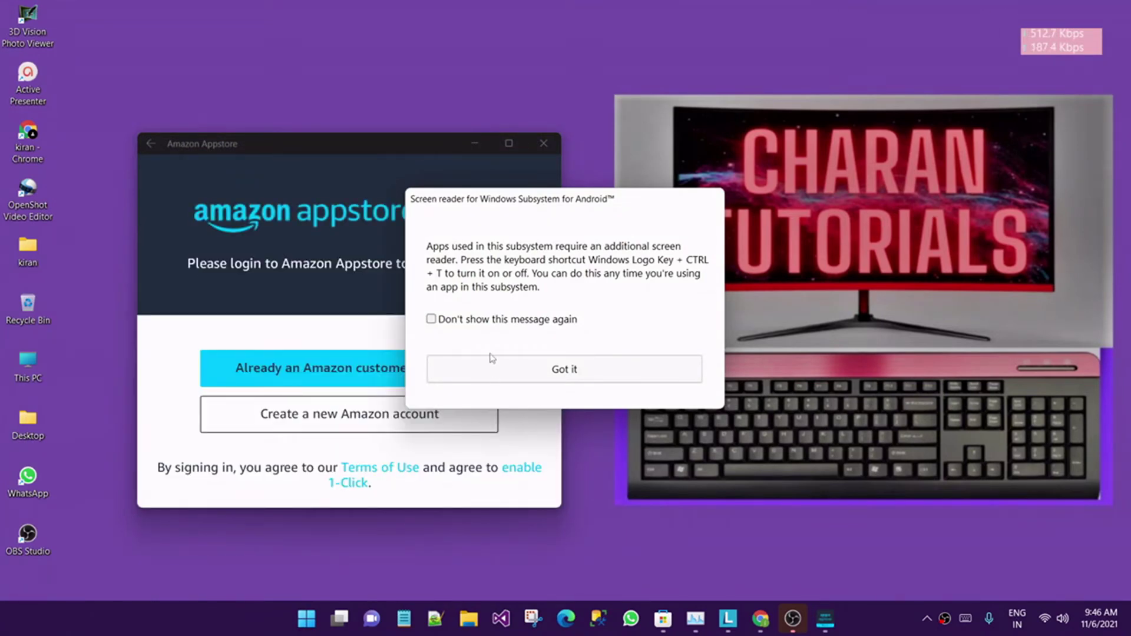
# - Acknowledge the Windows Subsystem for Android screen reader notice and set it not to show again
pyautogui.click(461, 318)
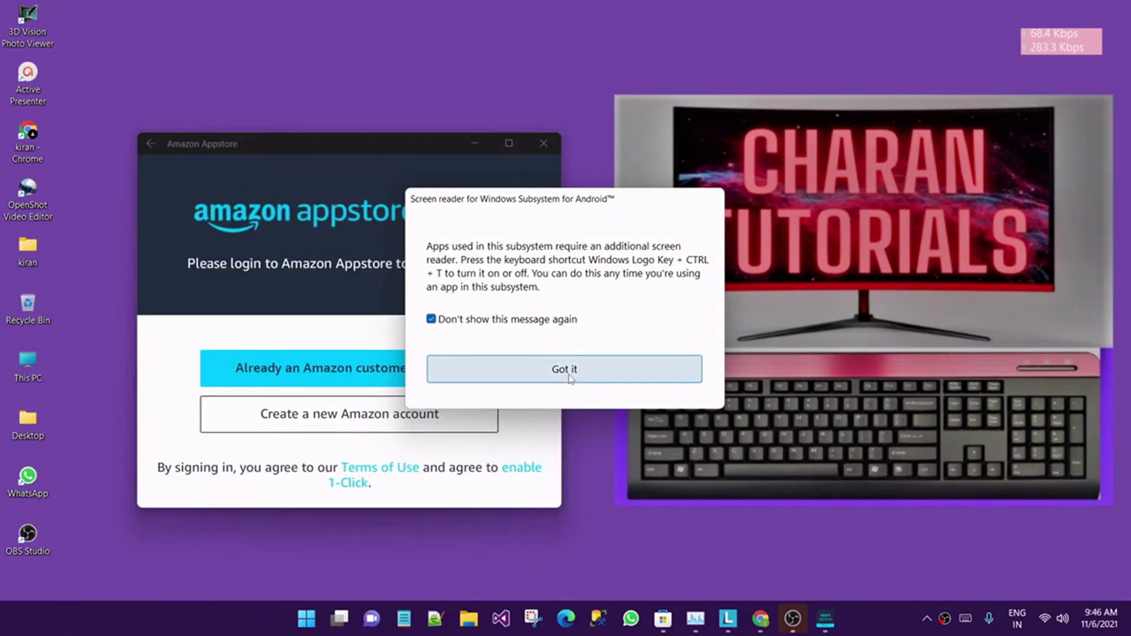
pyautogui.click(564, 369)
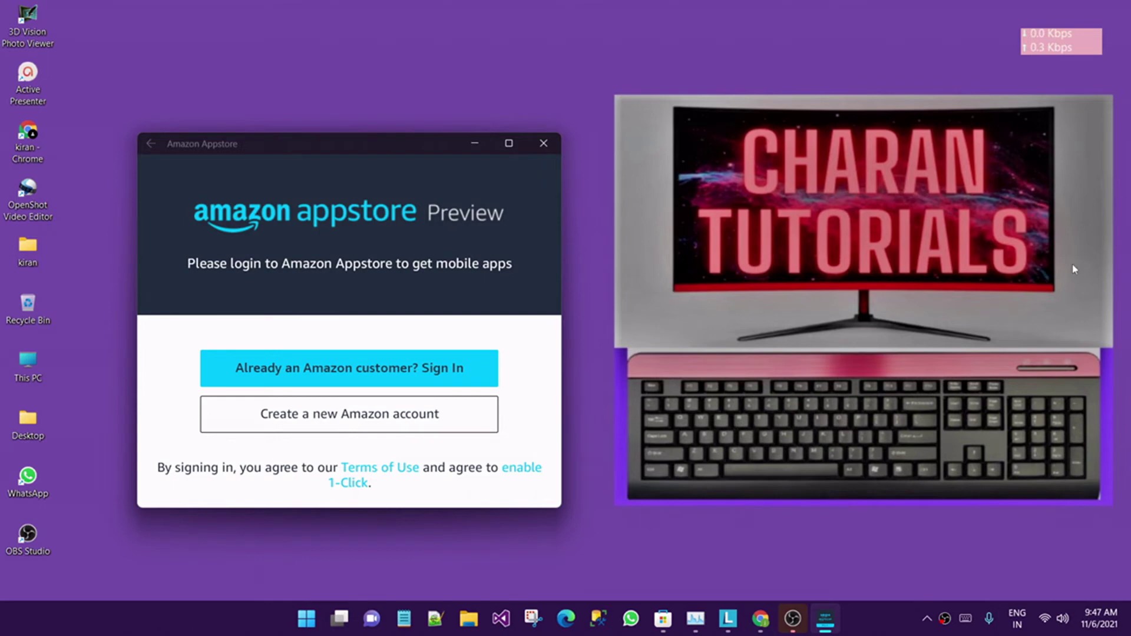
# - Open the form for creating a new Amazon account and look over its fields and terms
pyautogui.click(488, 421)
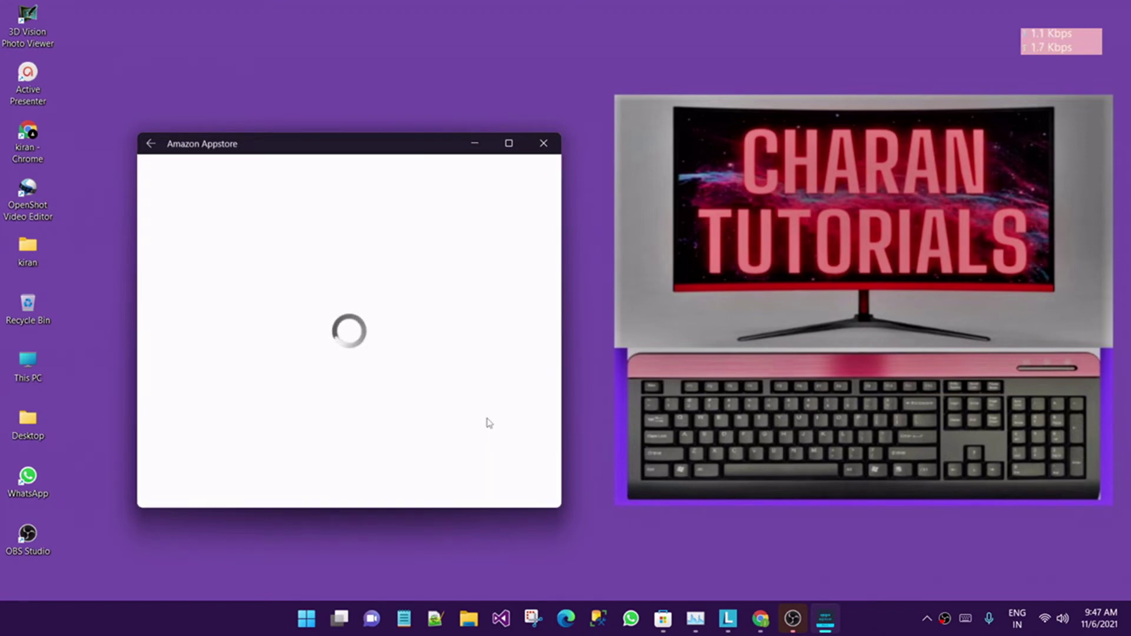
pyautogui.scroll(-2, 424, 325)
pyautogui.scroll(2, 423, 327)
pyautogui.scroll(-3, 413, 416)
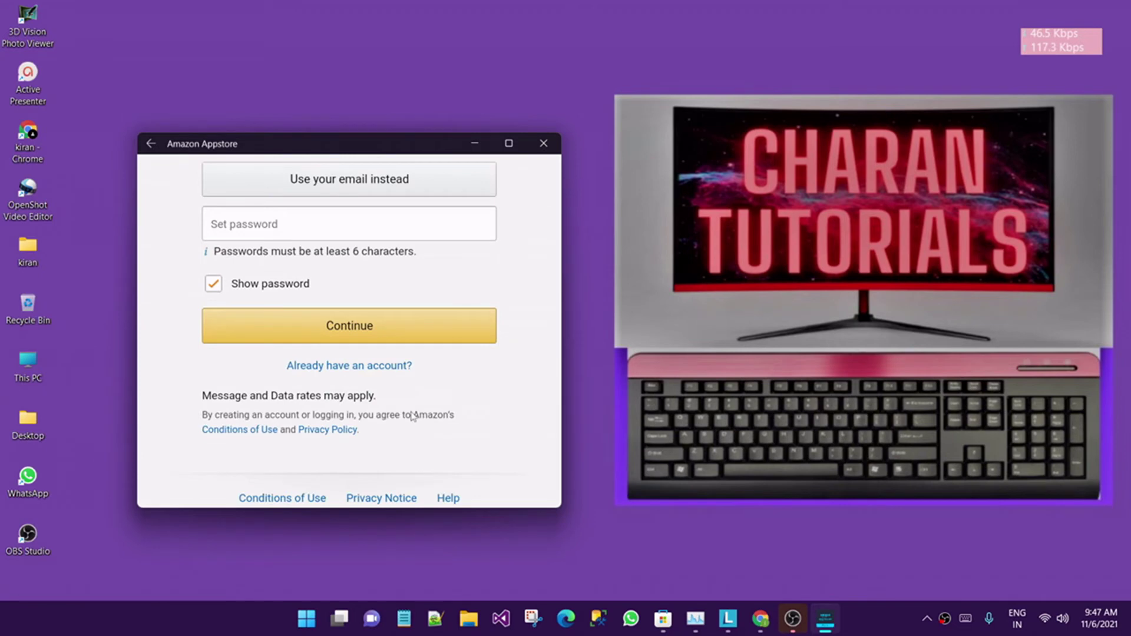
pyautogui.scroll(3, 412, 417)
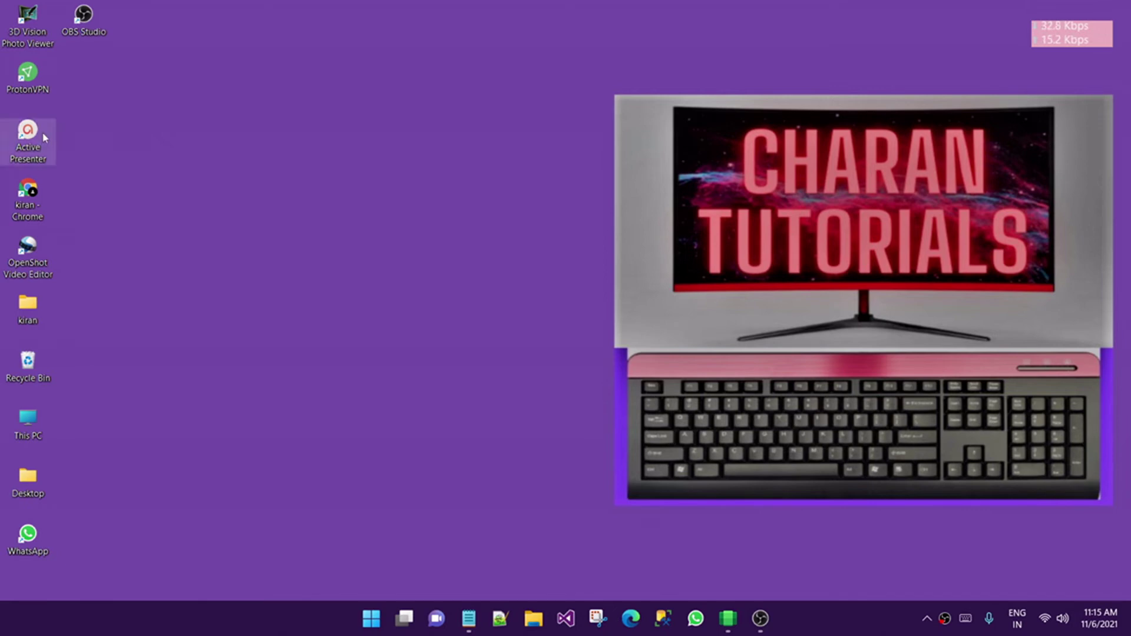
# - Open ProtonVPN from the desktop, check its United States connection, and close the window
pyautogui.click(12, 90)
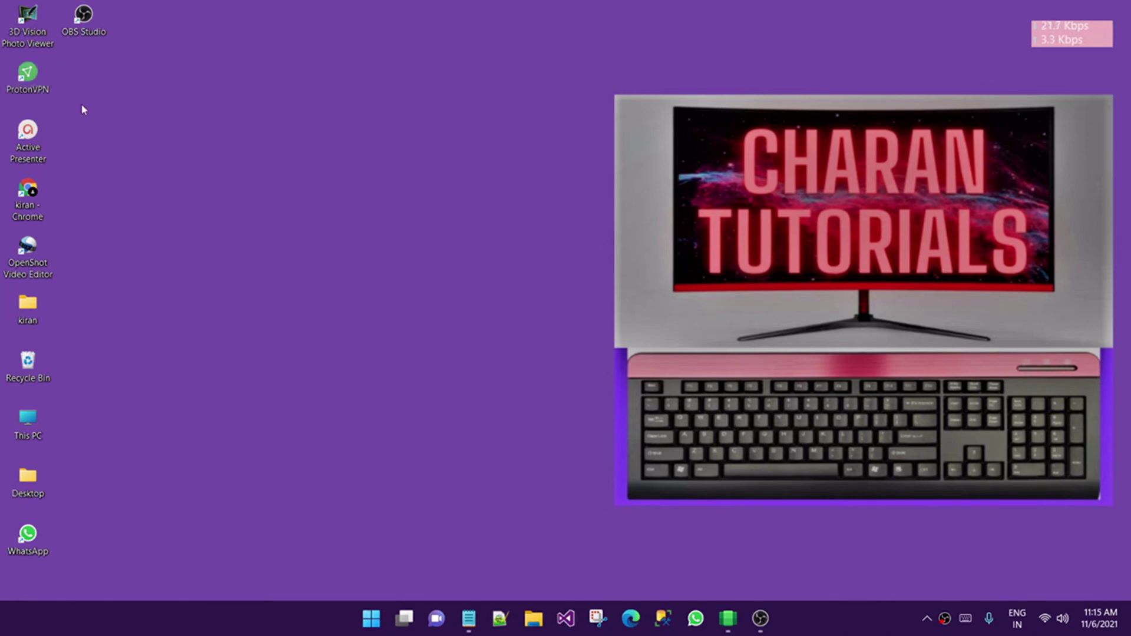
pyautogui.doubleClick(37, 84)
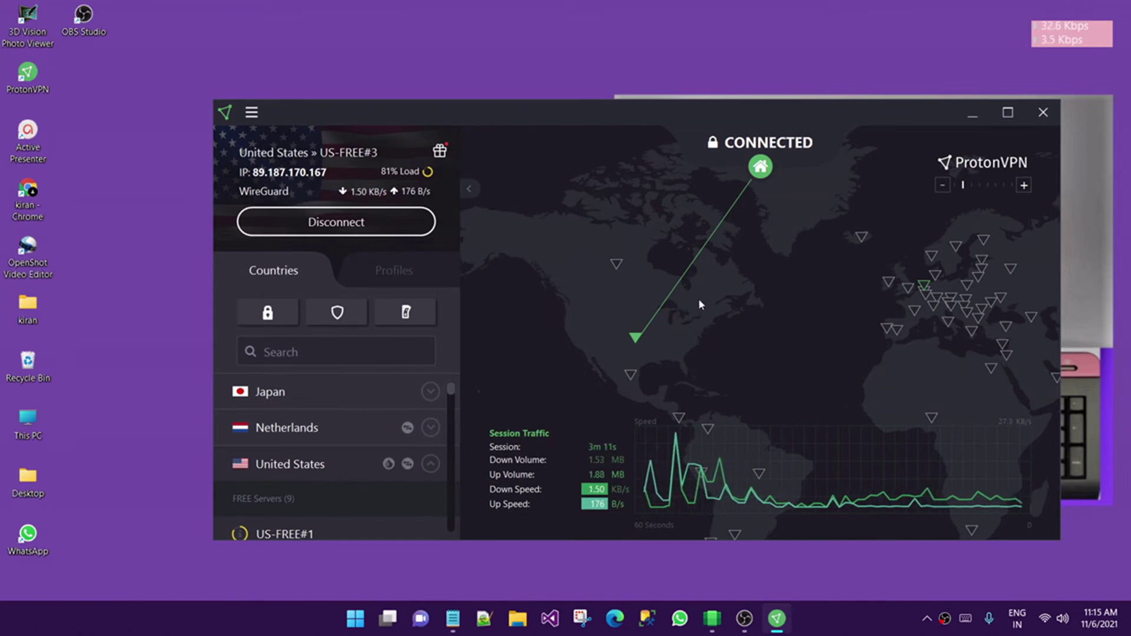
pyautogui.click(1031, 121)
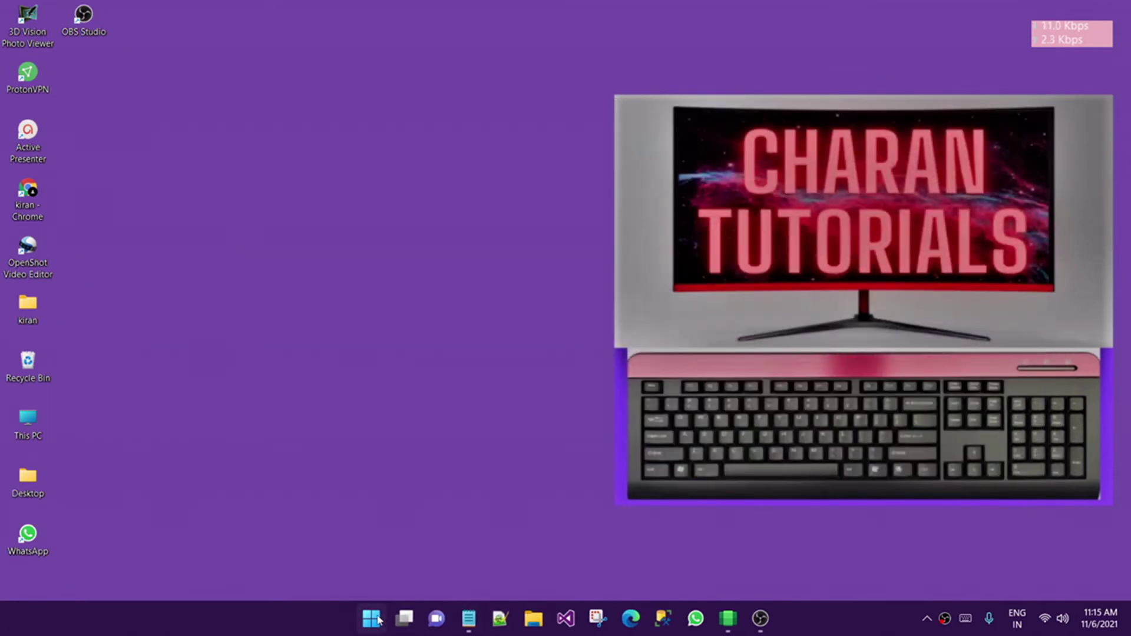
# - Search for and open Amazon Appstore, look over its catalogue down to All Apps & Games, and close it
pyautogui.click(372, 618)
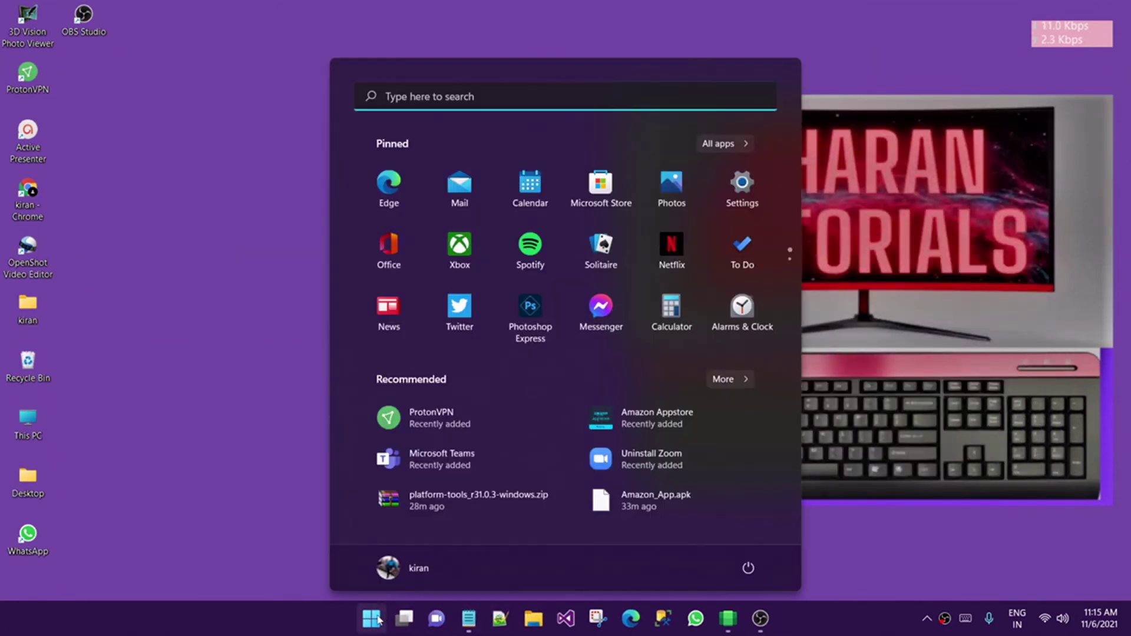
pyautogui.click(728, 619)
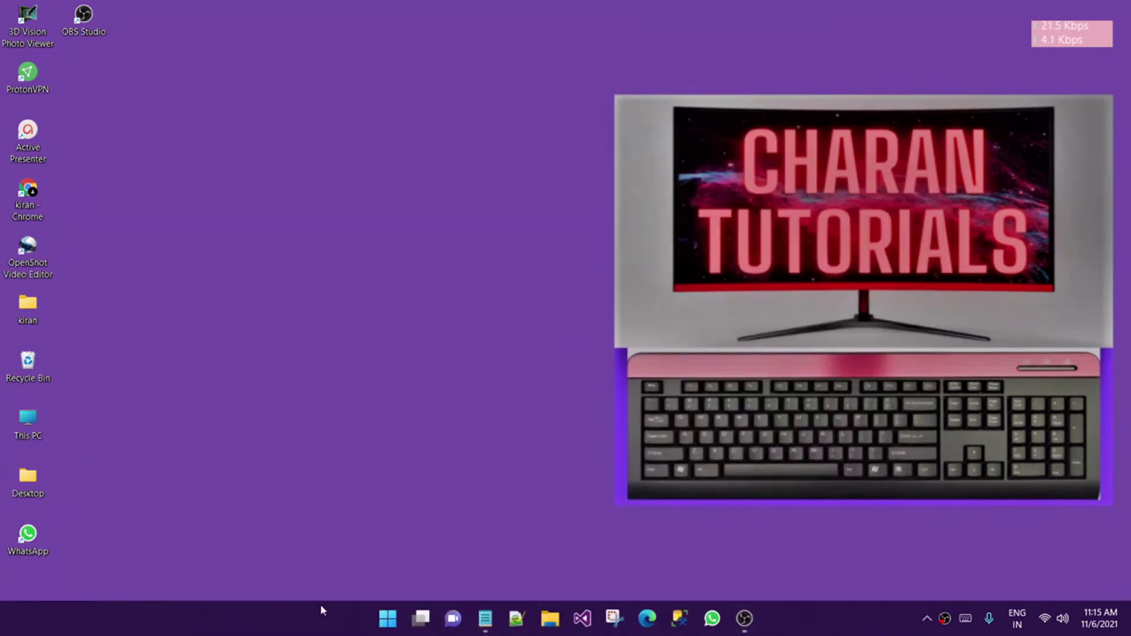
pyautogui.click(399, 618)
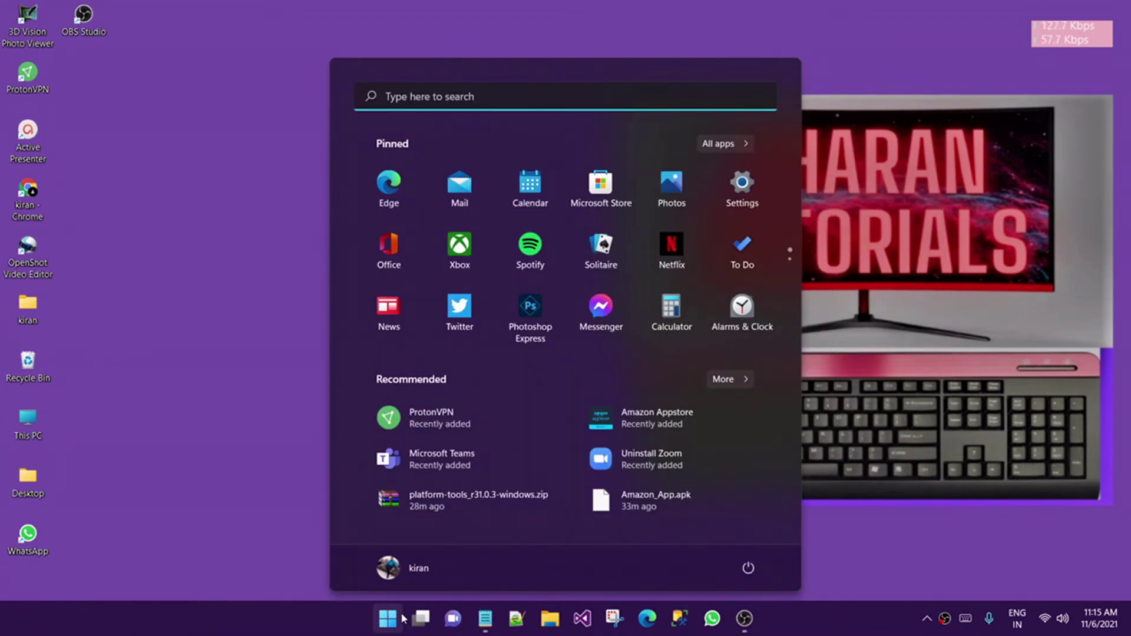
pyautogui.write('am')
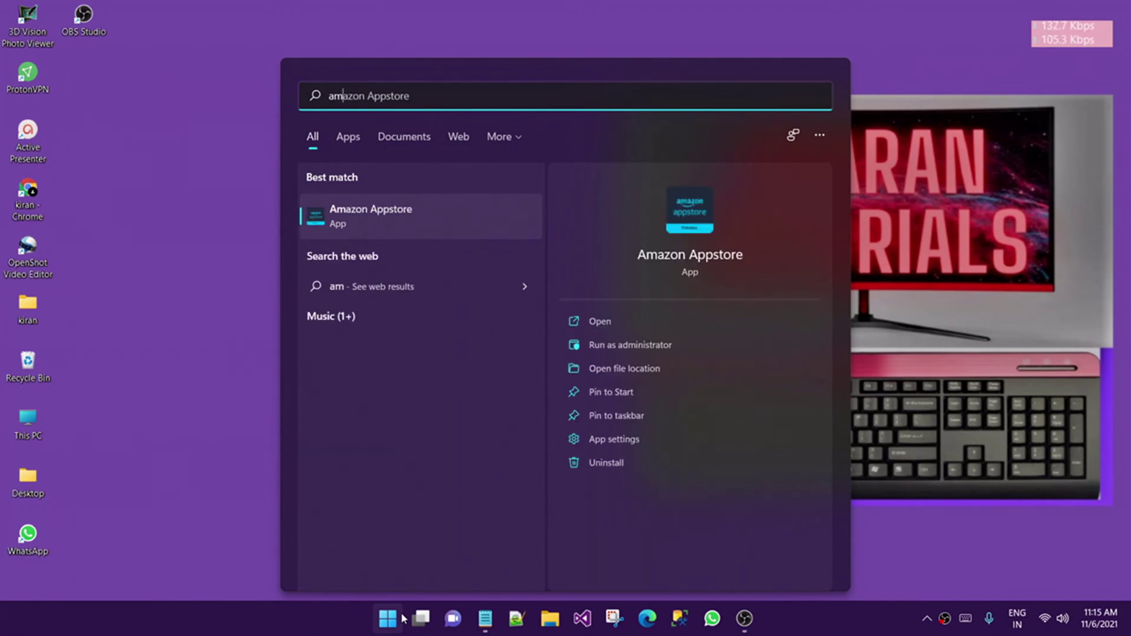
pyautogui.press('Return')
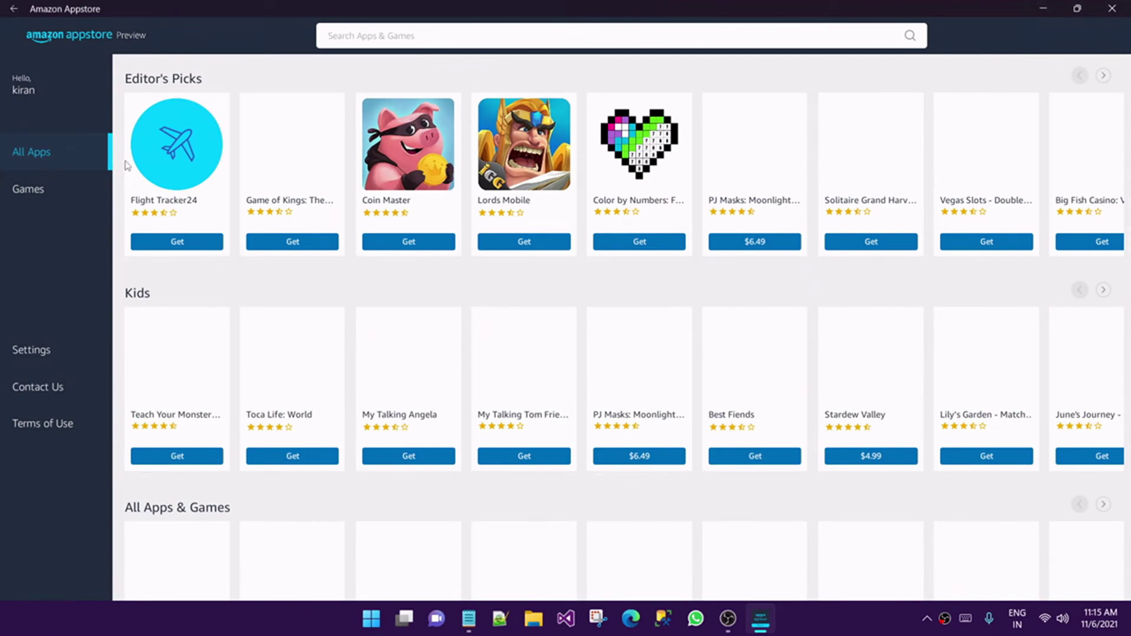
pyautogui.scroll(-2, 843, 354)
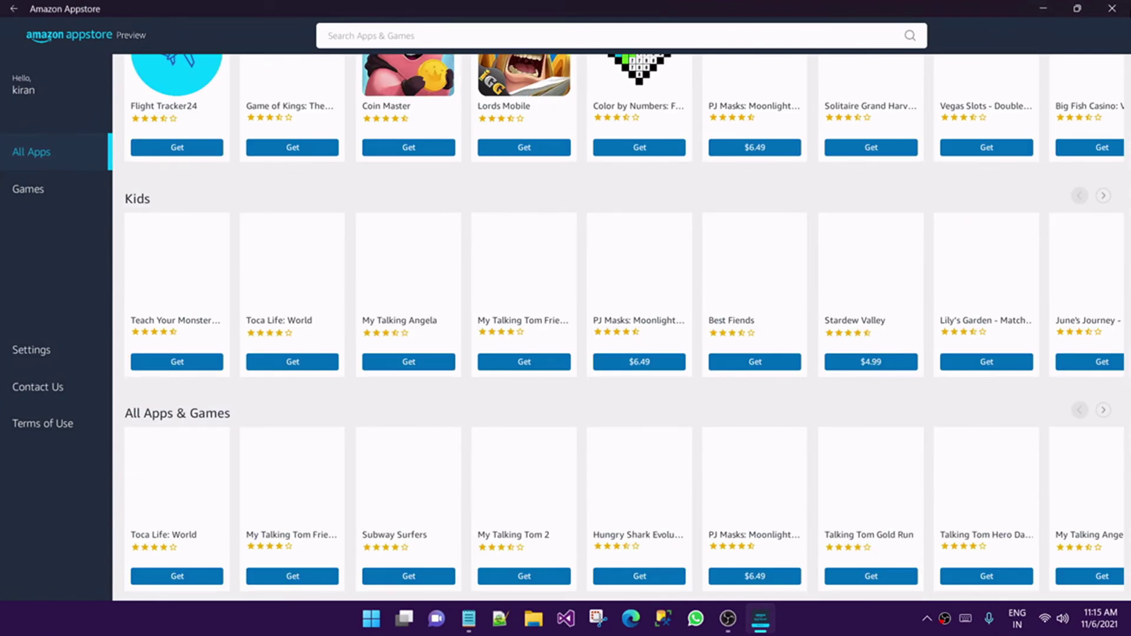
pyautogui.hotkey('alt', 'F4')
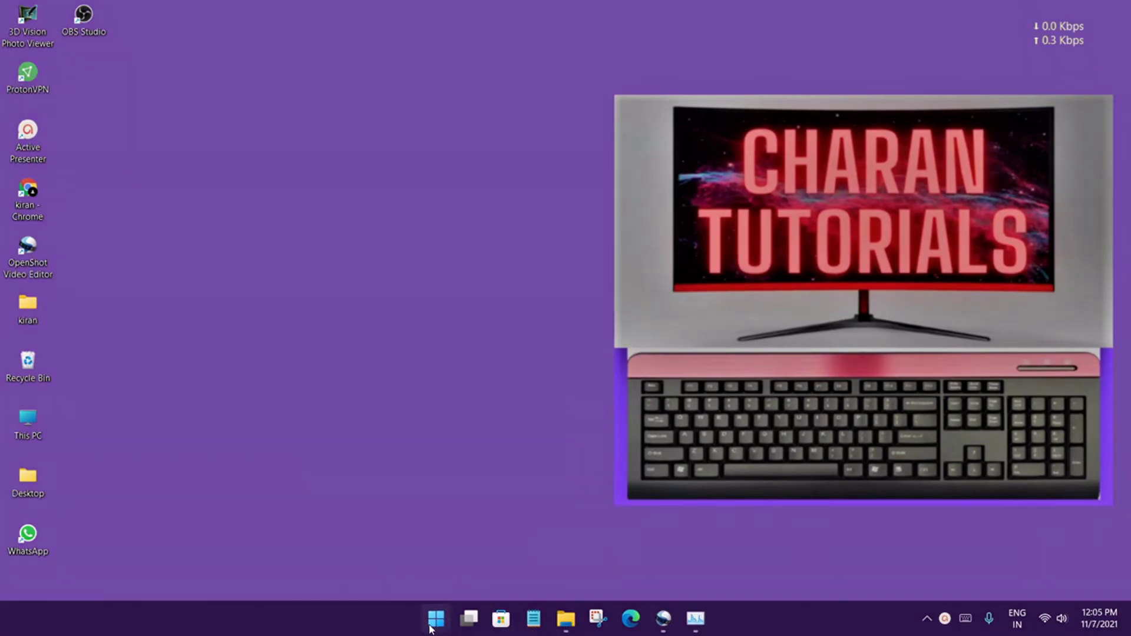
# - Launch the Subway Surf Android game and move its window to the middle of the desktop
pyautogui.click(435, 618)
pyautogui.click(503, 420)
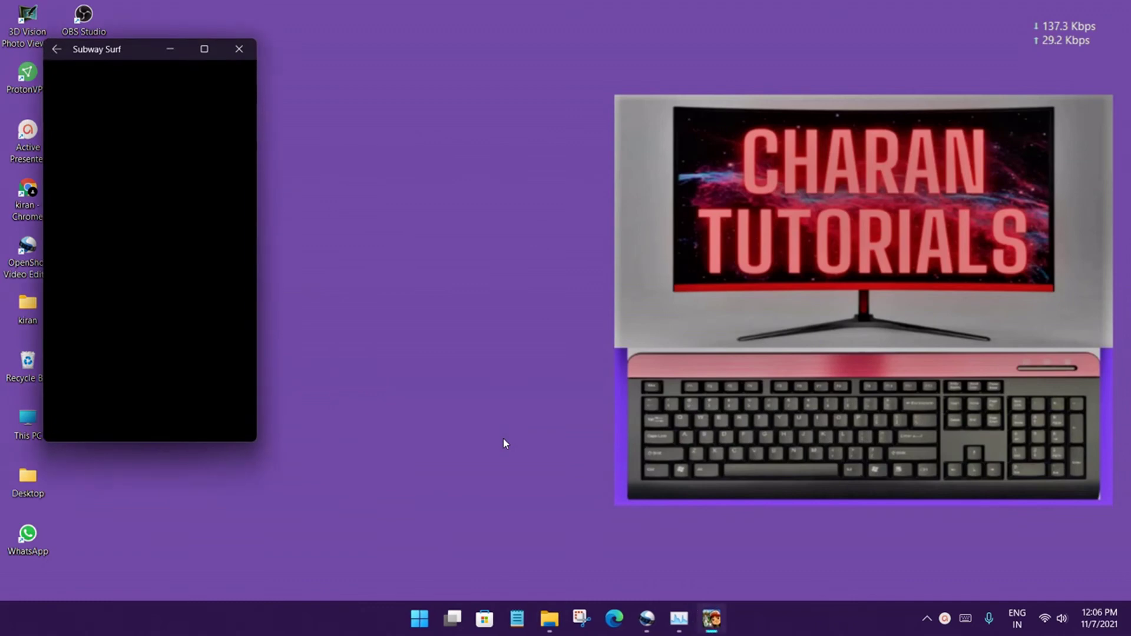
pyautogui.moveTo(115, 50); pyautogui.dragTo(635, 101)
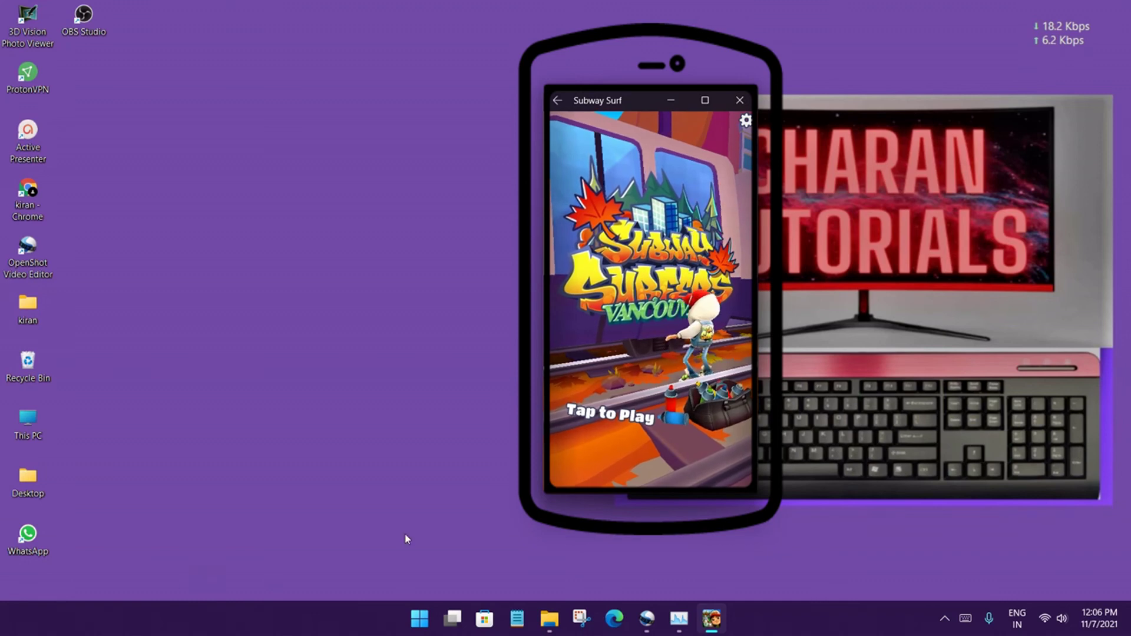
# - Start a run in Subway Surf, steer the runner with jumps, a roll and a move left, and close the game
pyautogui.click(648, 438)
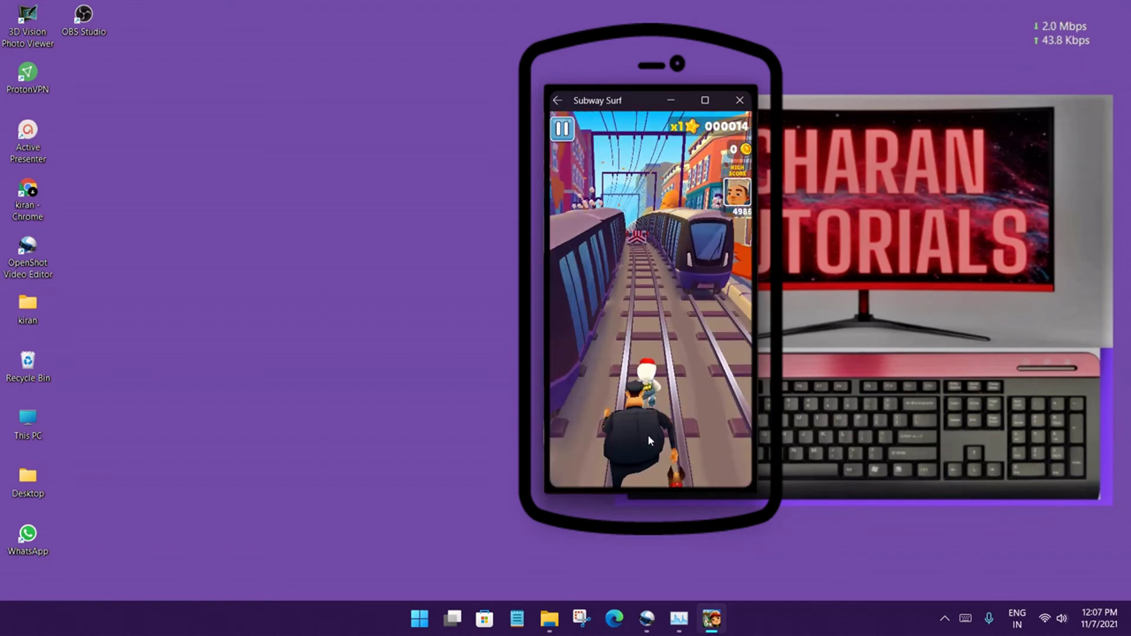
pyautogui.press('Up')
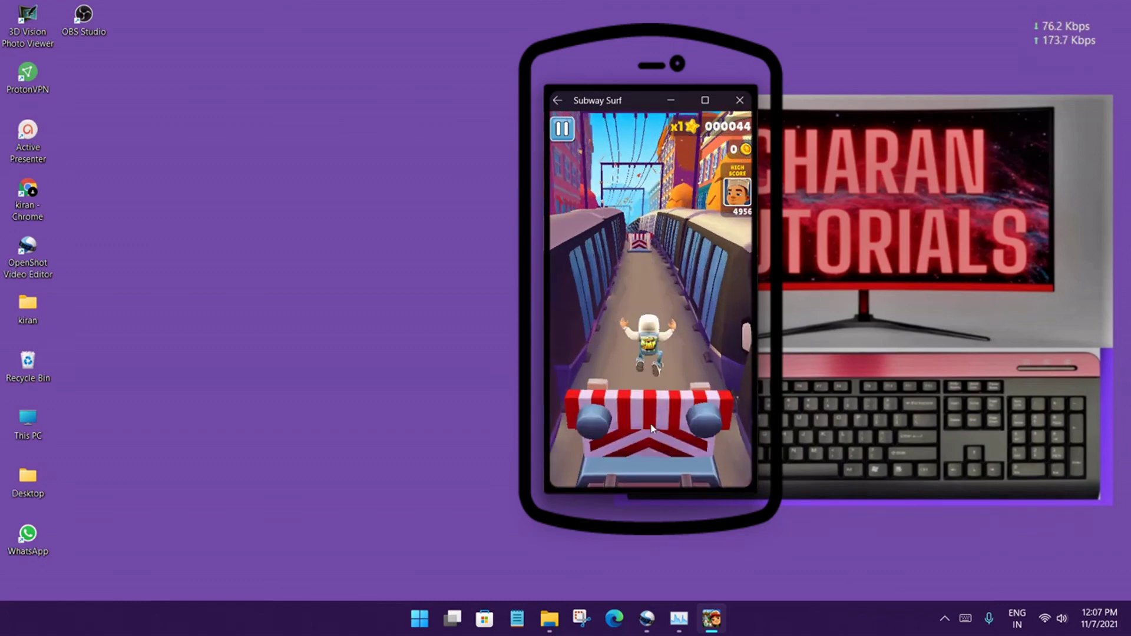
pyautogui.press('Up')
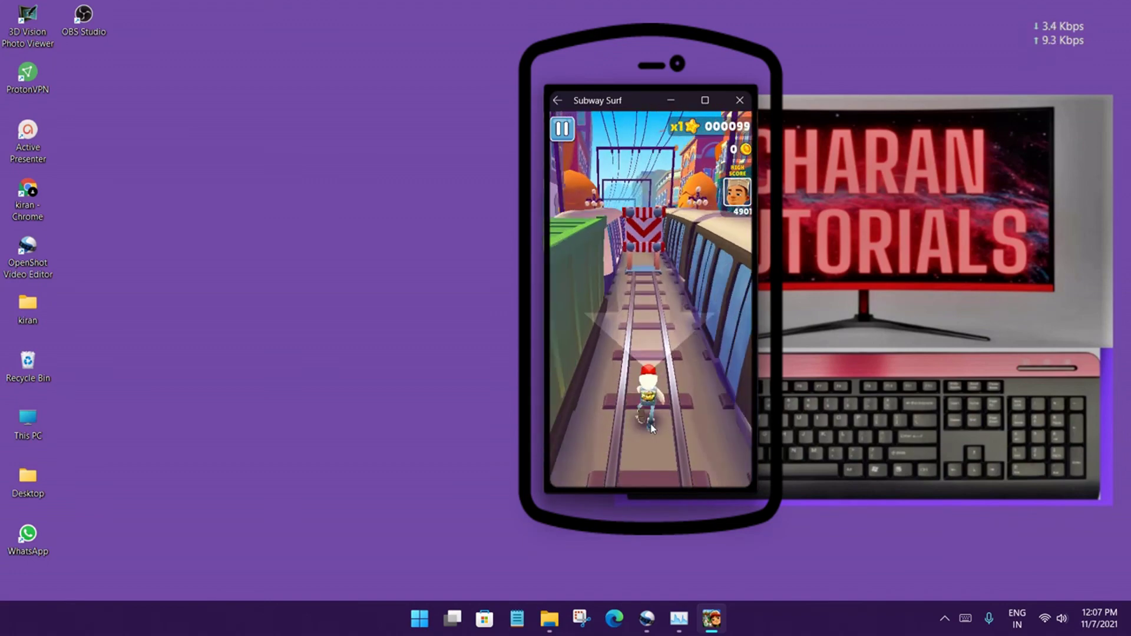
pyautogui.press('Up')
pyautogui.press('Down')
pyautogui.press('Up')
pyautogui.press('Left')
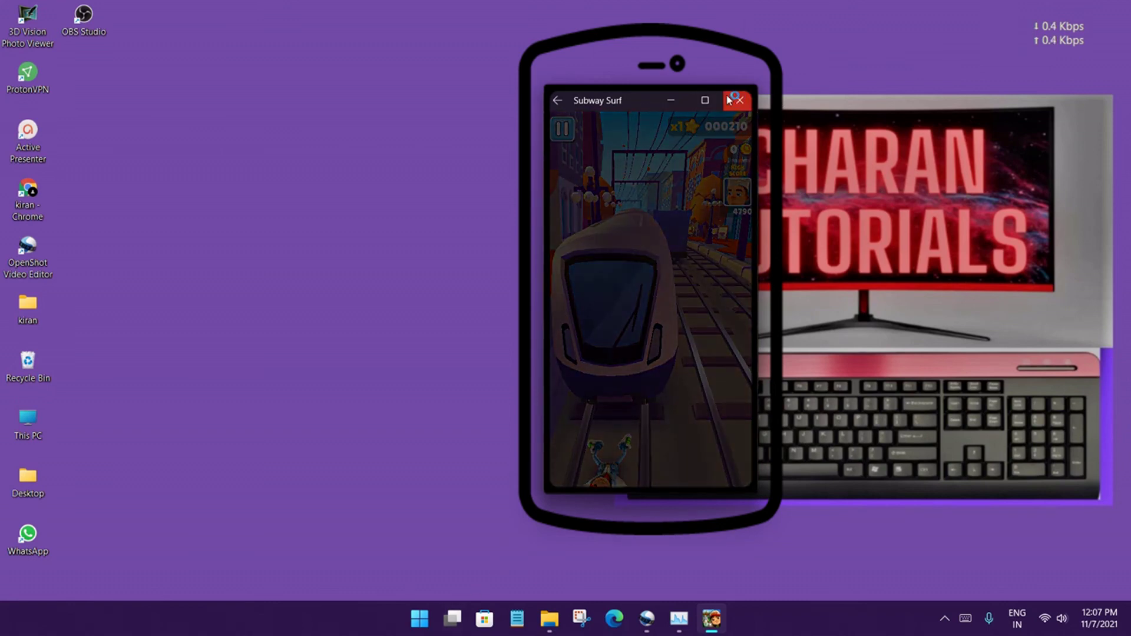
pyautogui.click(434, 619)
pyautogui.click(434, 619)
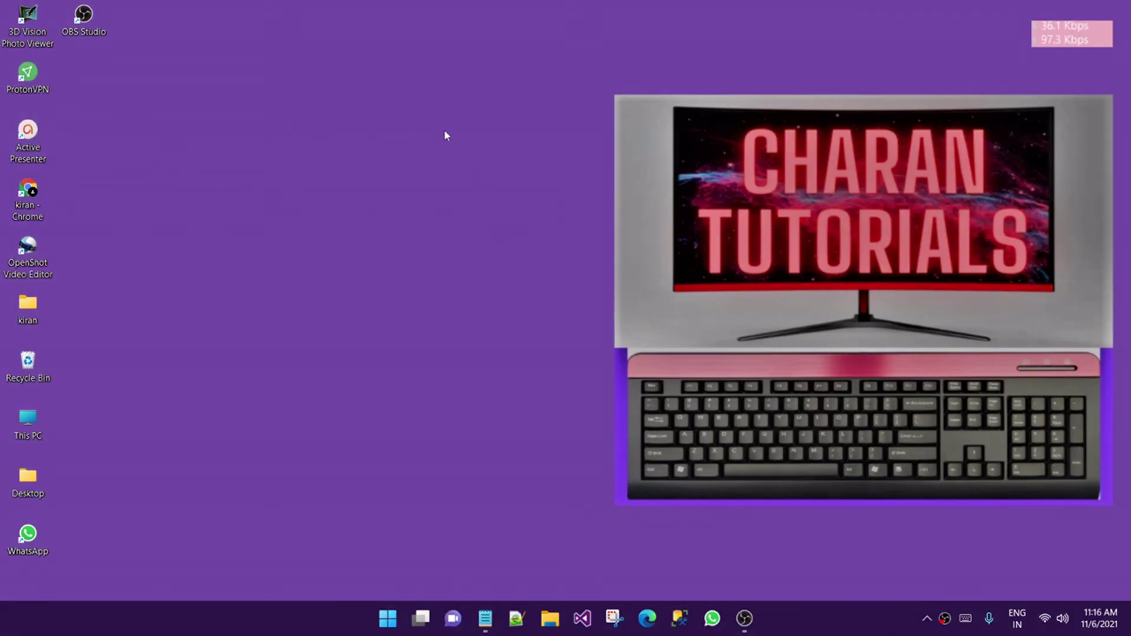
# - Reopen ProtonVPN to review the US-FREE#3 server connection, and close the window
pyautogui.doubleClick(36, 93)
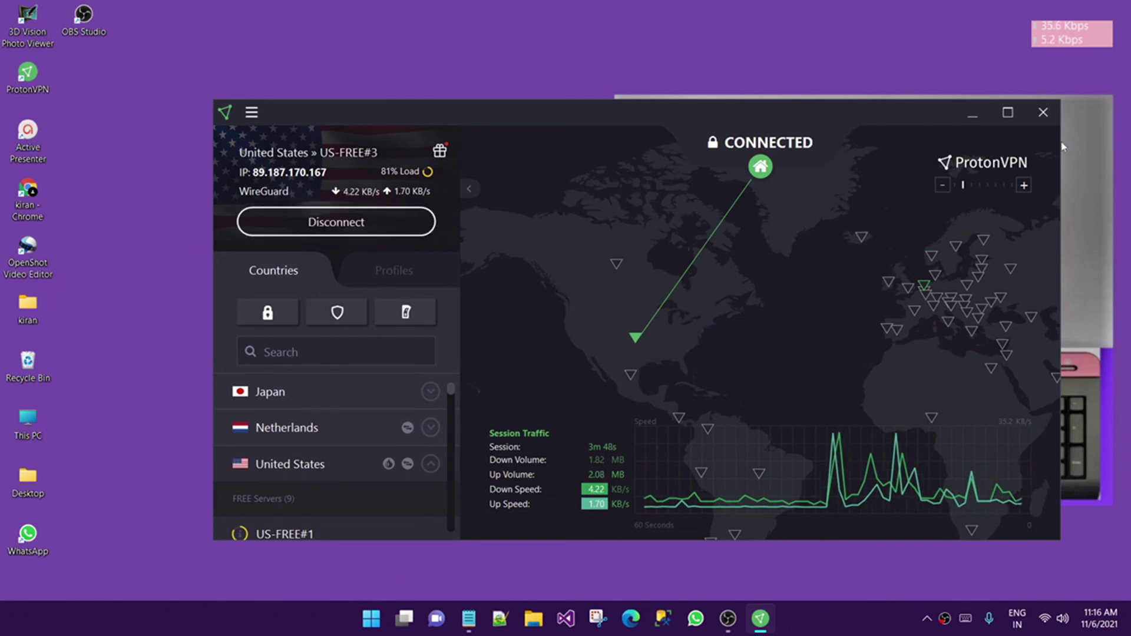
pyautogui.click(1039, 127)
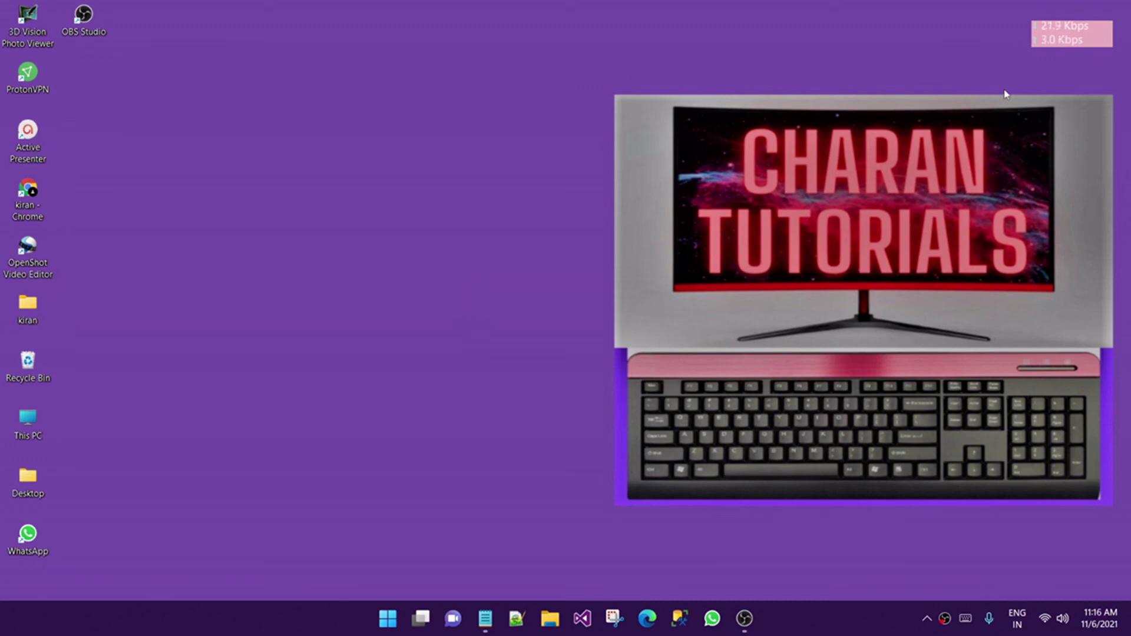
pyautogui.moveTo(1125, 90); pyautogui.dragTo(605, 517)
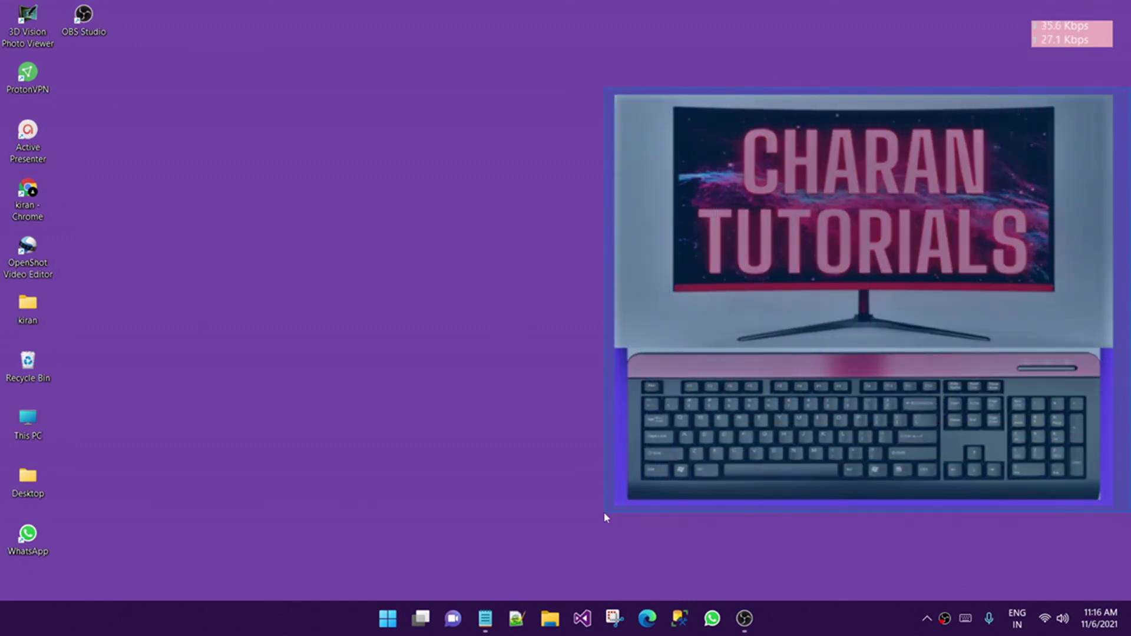